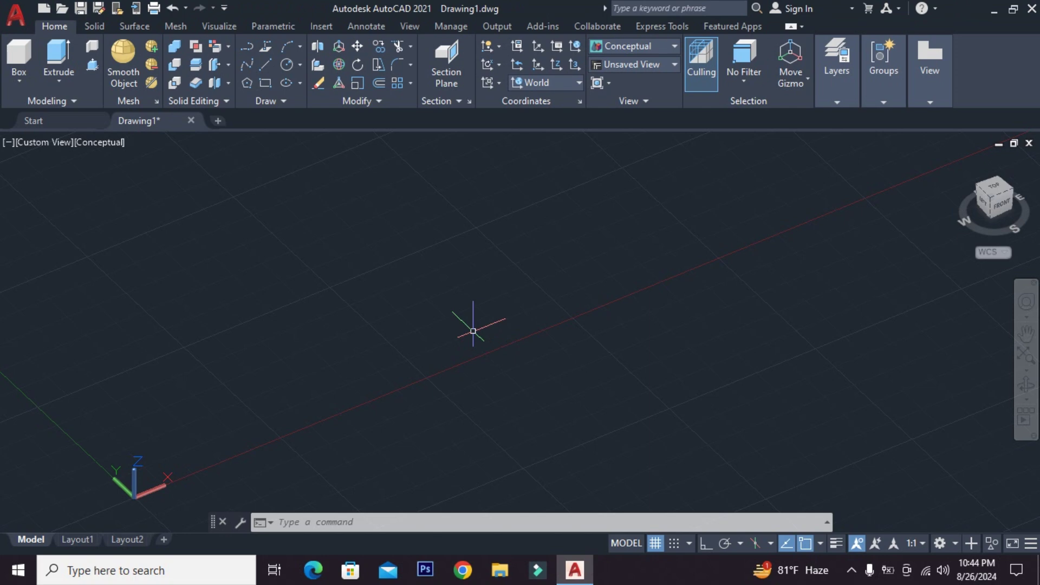
- Draw a 1-unit vertical 3D polyline upward with Ortho on, then frame it in view
left_click(64, 83)
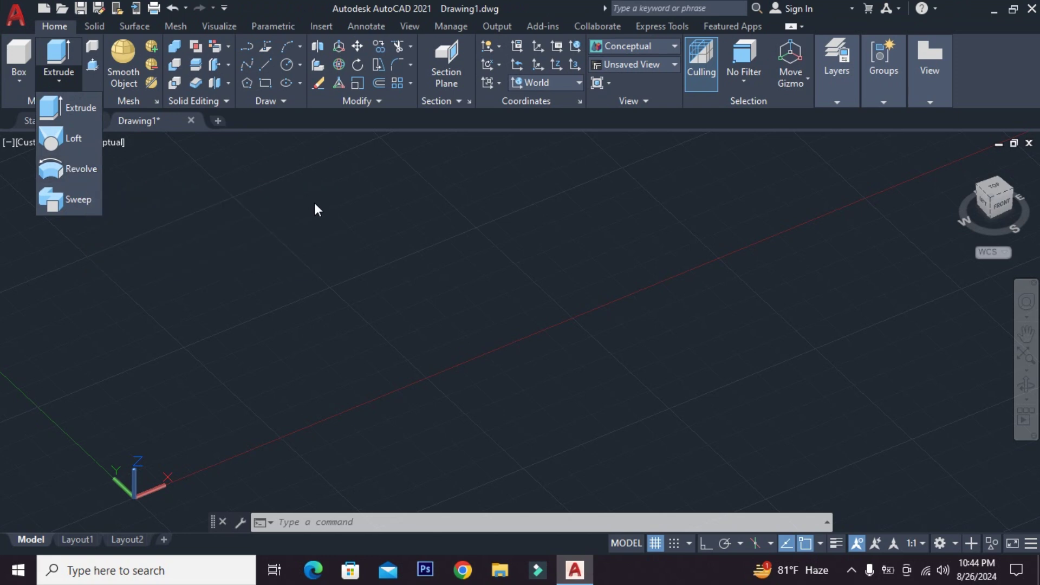
left_click(266, 48)
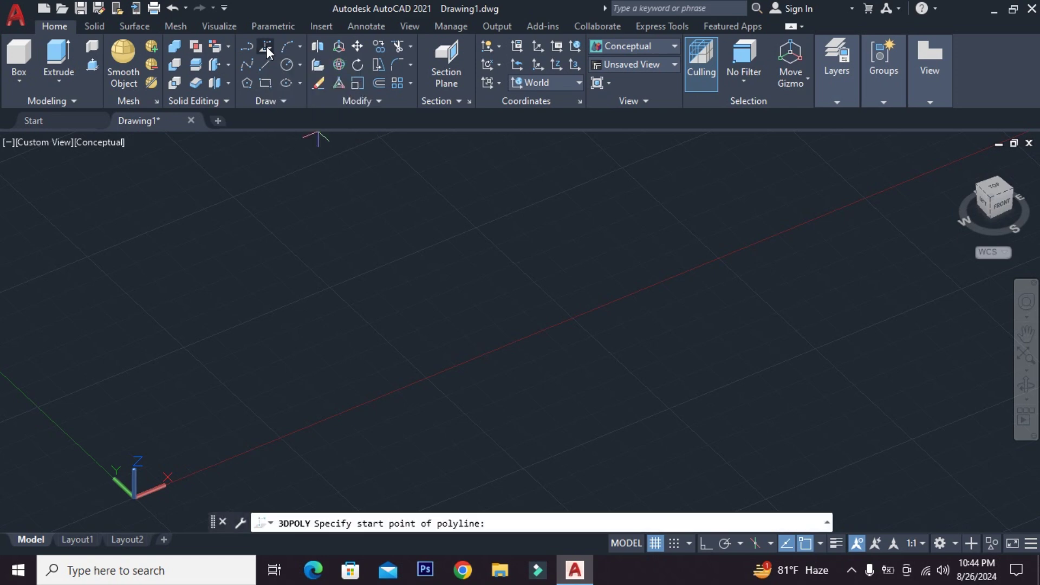
left_click(404, 415)
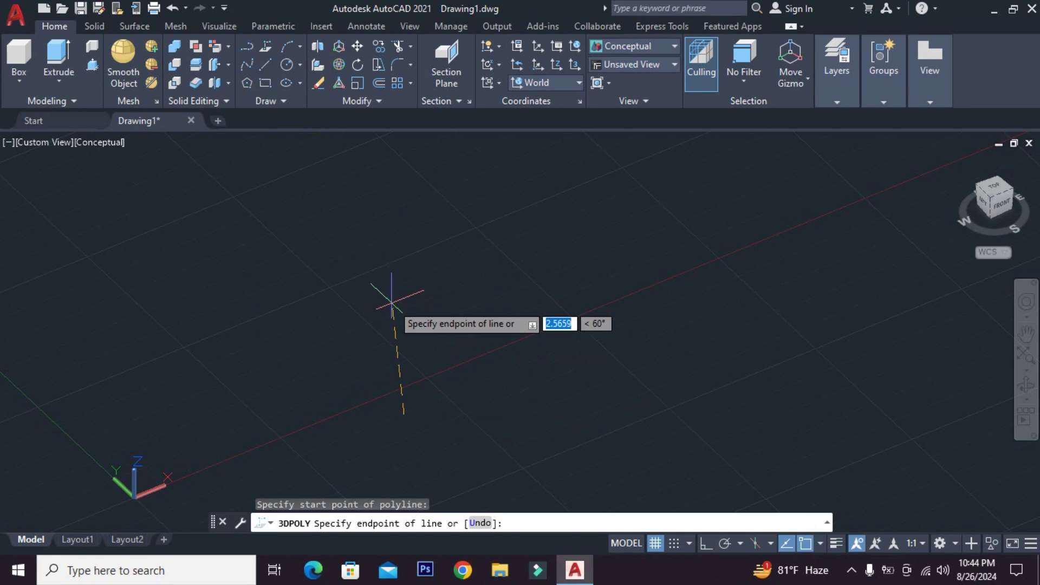
key("F8")
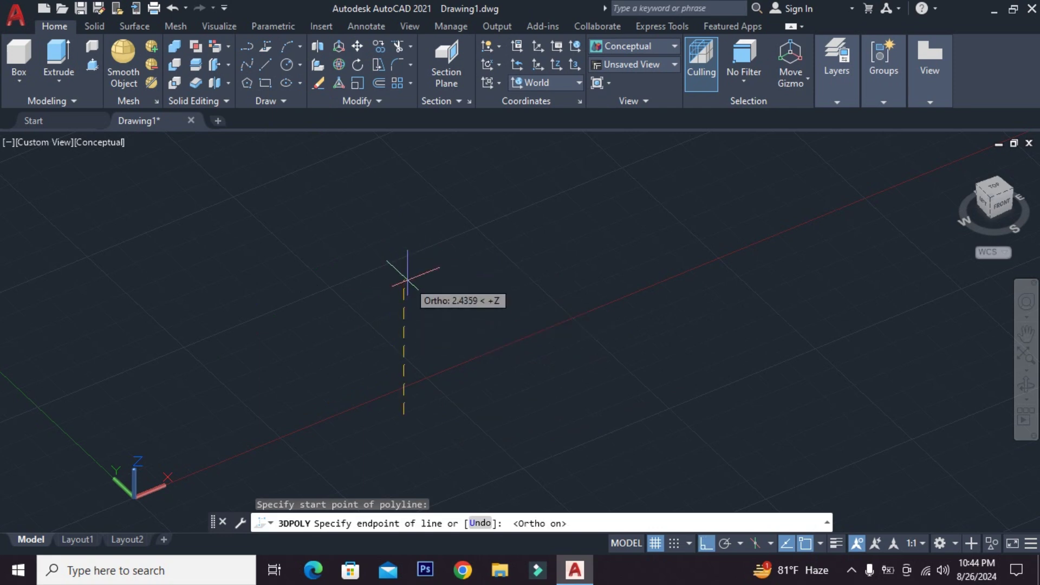
type("1")
key("Return")
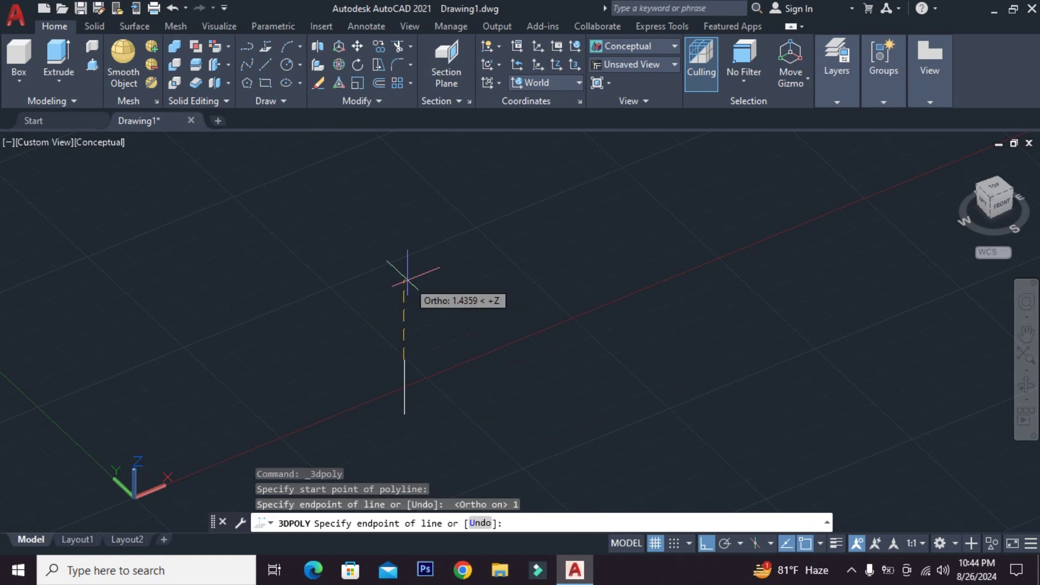
key("Return")
scroll(405, 413, "up", 1)
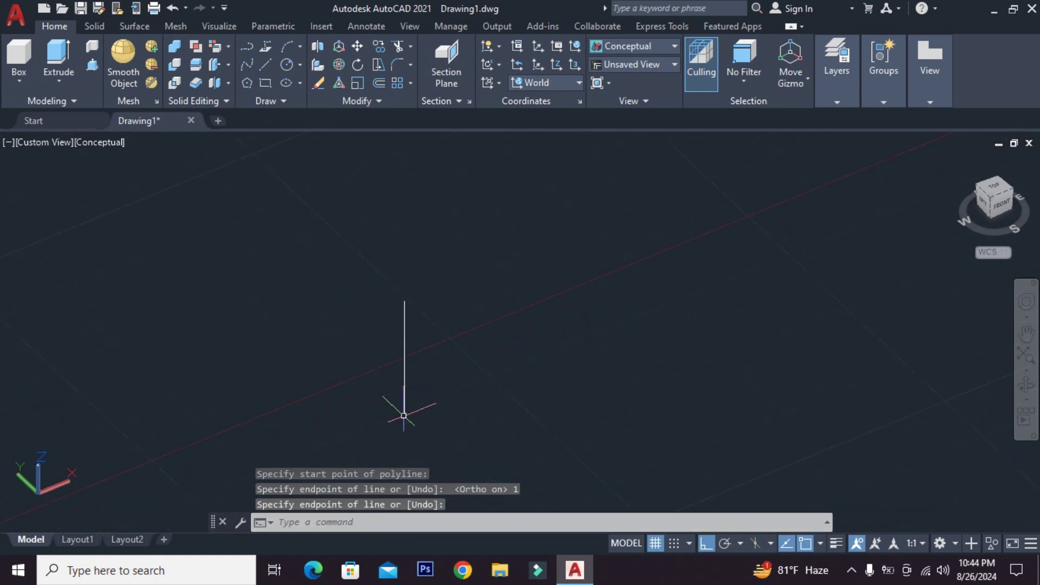
scroll(413, 406, "down", 1)
mouse_move(413, 405)
middle_mouse_down()
mouse_move(494, 355)
mouse_move(448, 332)
mouse_move(478, 253)
mouse_move(497, 344)
mouse_move(488, 338)
middle_mouse_up()
scroll(488, 338, "up", 2)
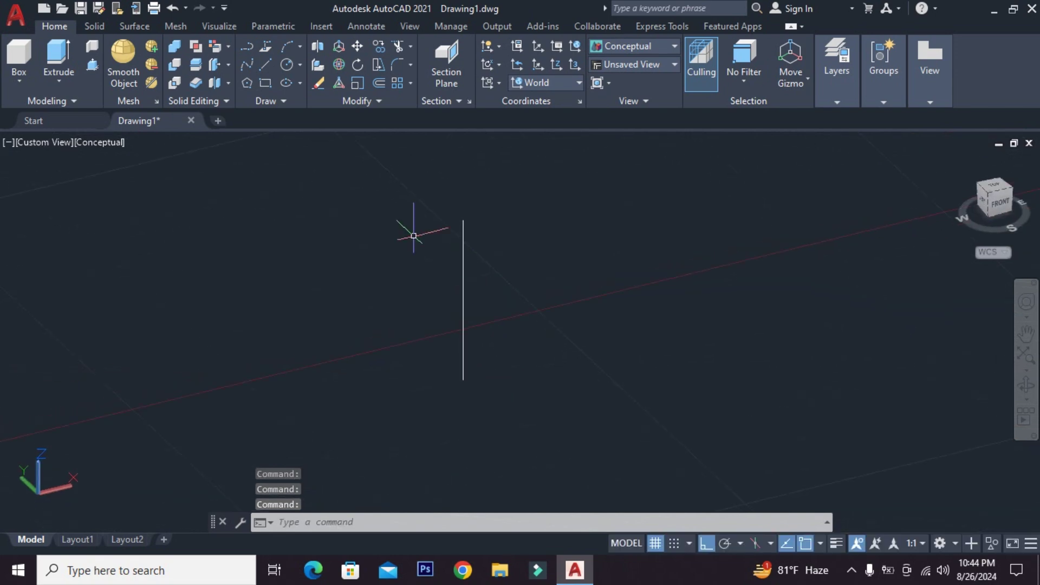
- Draw a short horizontal base line from the vertical line's lower end
left_click(270, 64)
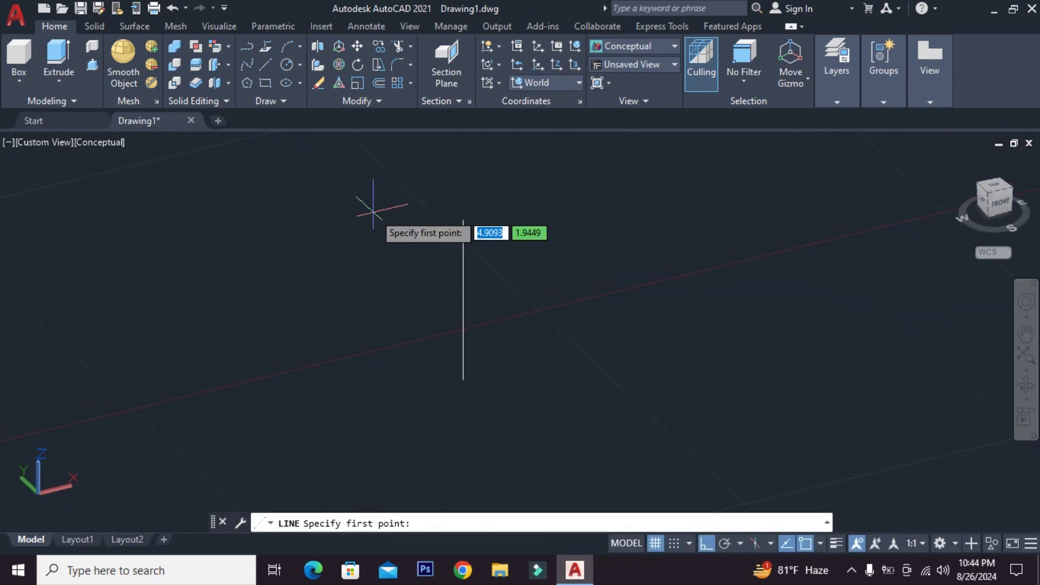
left_click(463, 380)
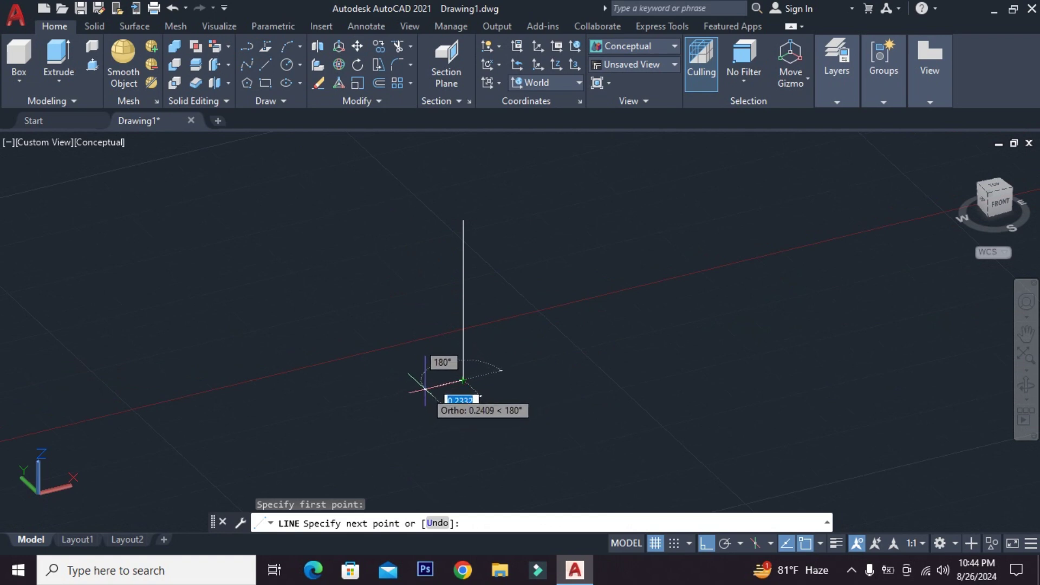
left_click(429, 388)
right_click(429, 388)
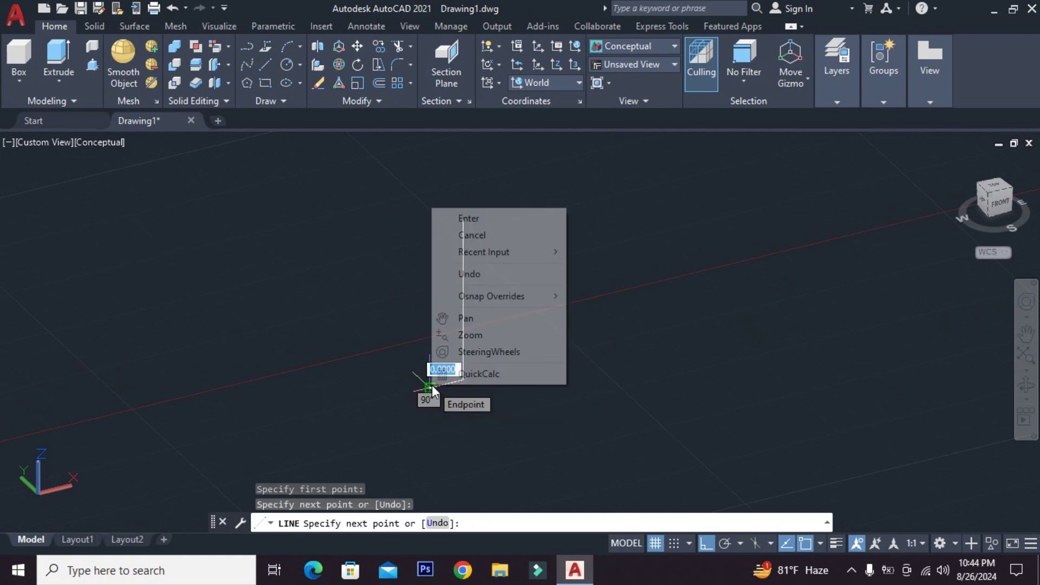
left_click(468, 218)
scroll(425, 381, "up", 2)
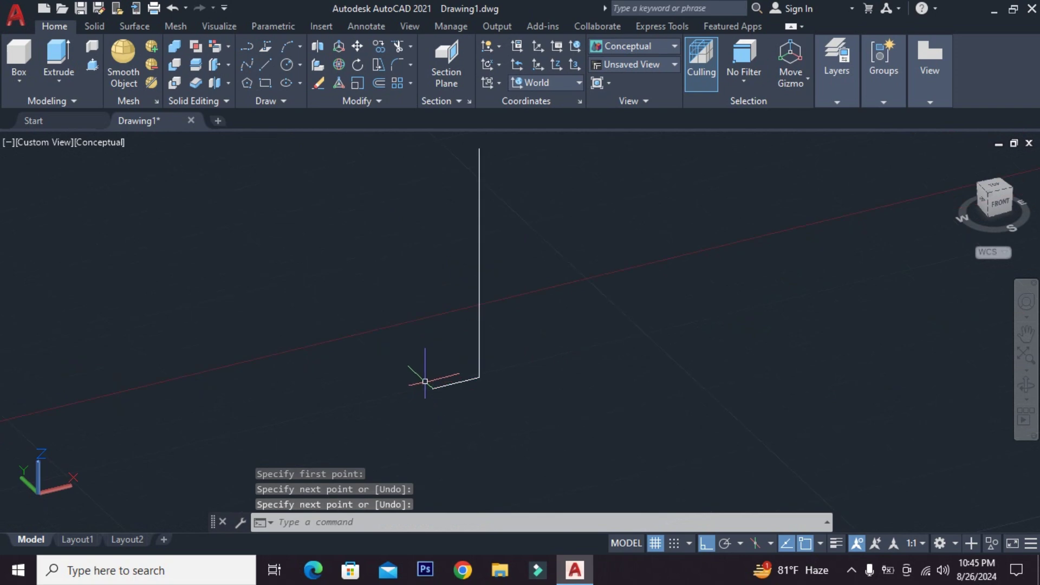
scroll(436, 375, "down", 2)
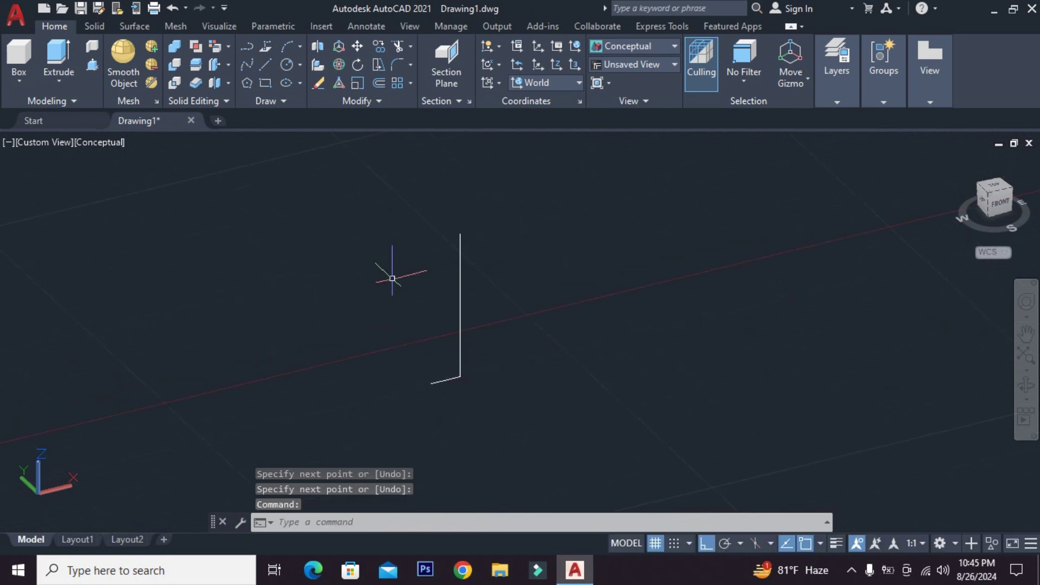
- Start a 3D polyline at the base line's end and trace the steps: up, left, up, right
left_click(268, 48)
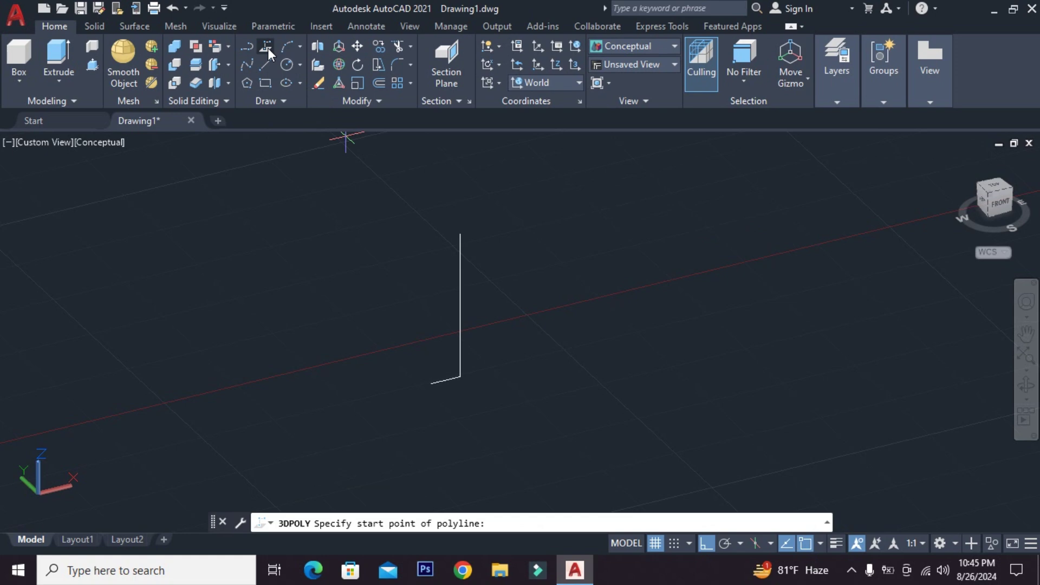
left_click(431, 382)
scroll(433, 383, "up", 2)
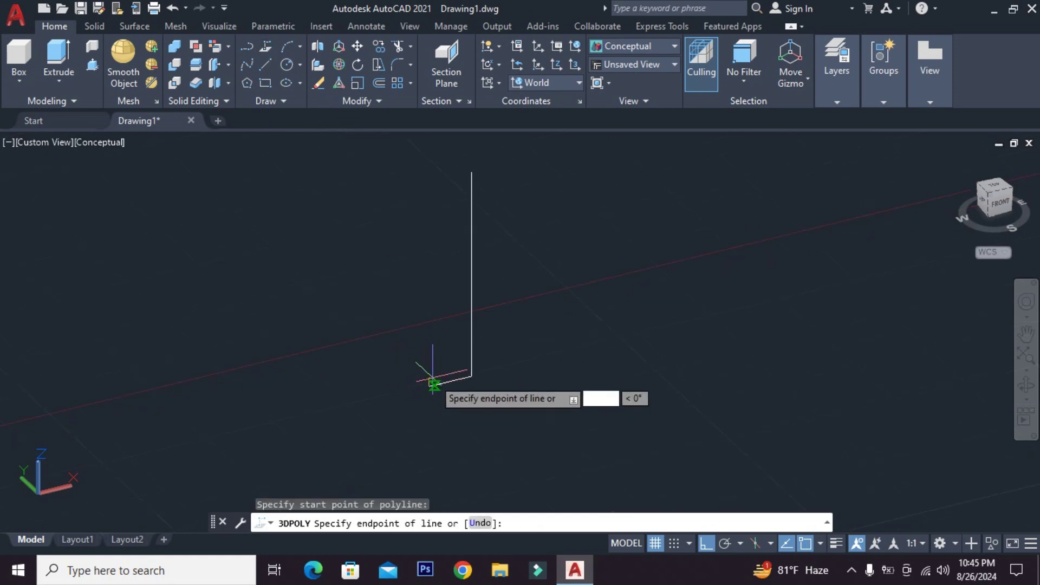
scroll(433, 383, "up", 2)
left_click(427, 310)
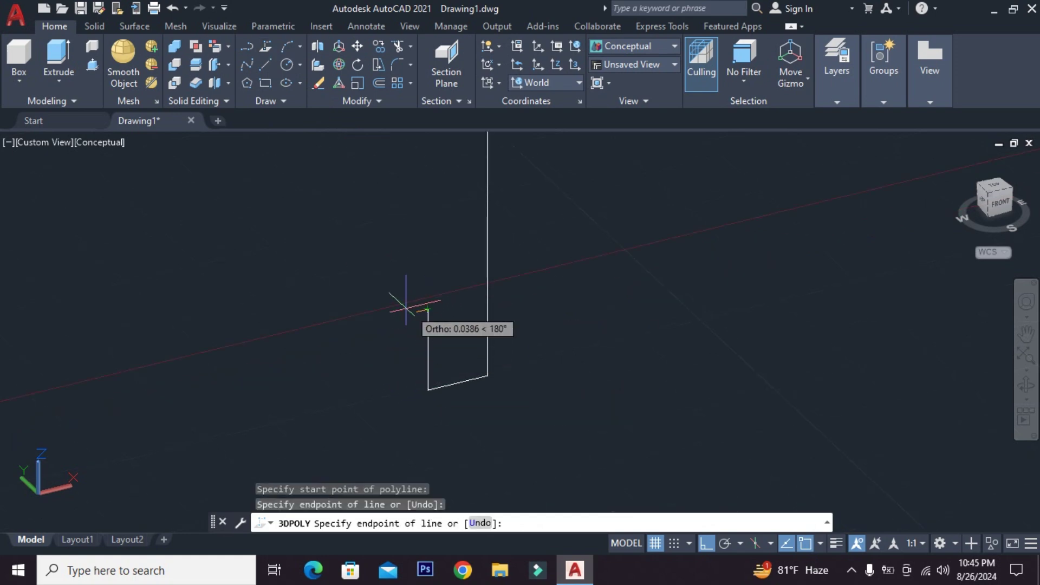
left_click(372, 321)
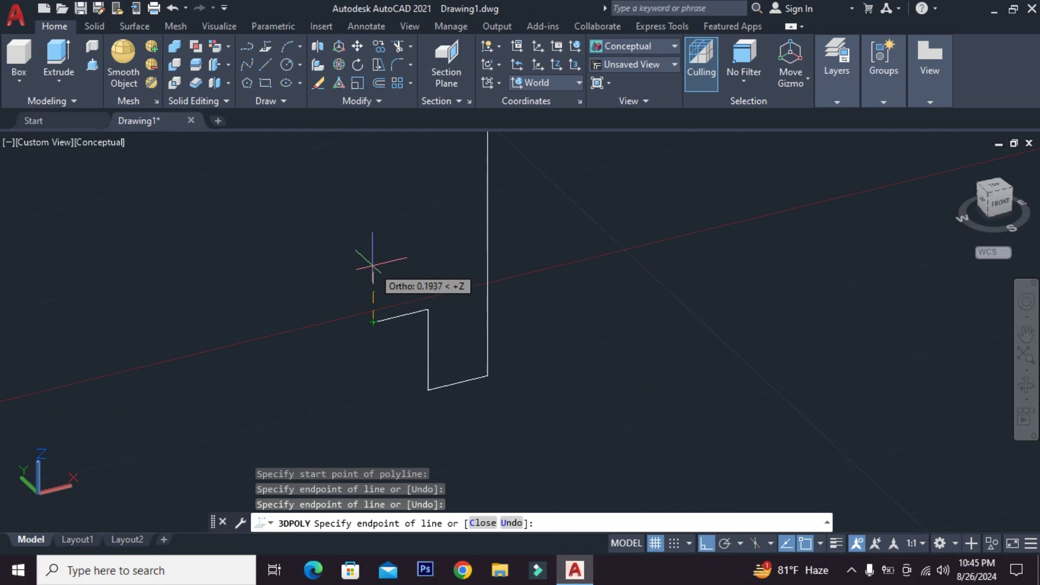
left_click(372, 266)
left_click(447, 248)
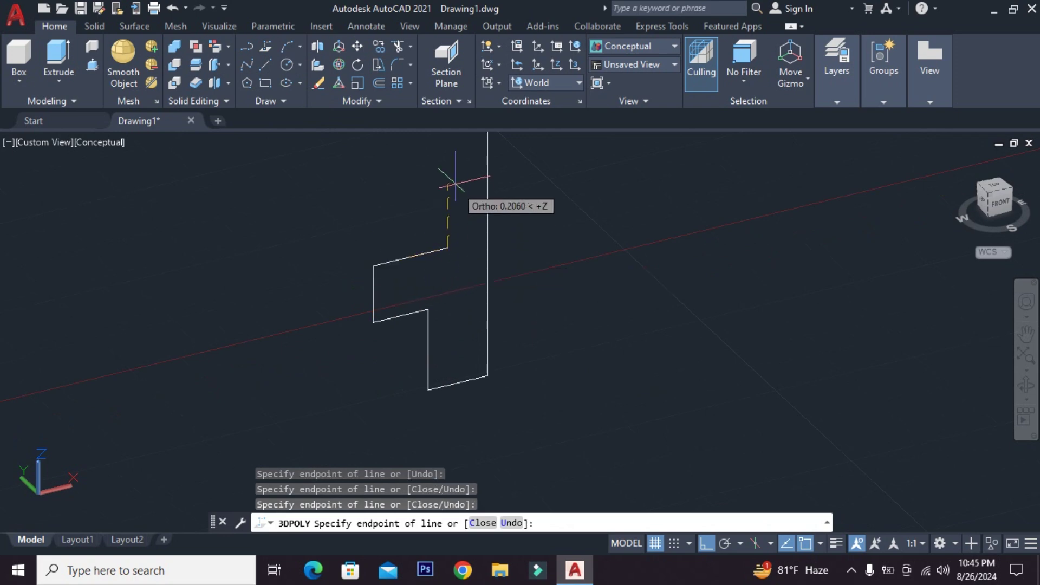
- Add the final upward segment to the profile's top and end the polyline
middle_click_drag(448, 170, 452, 211)
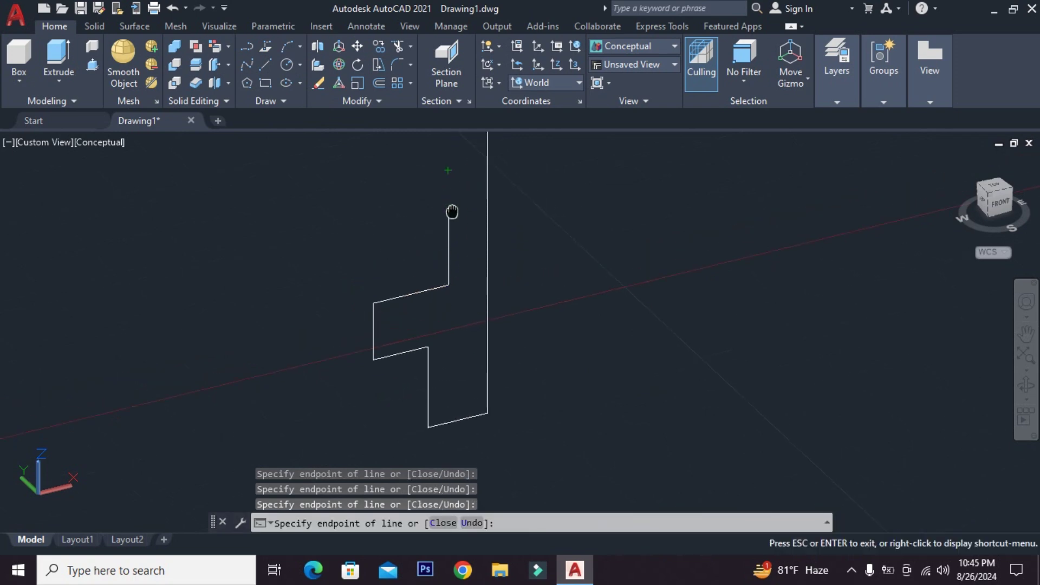
scroll(452, 211, "down", 4)
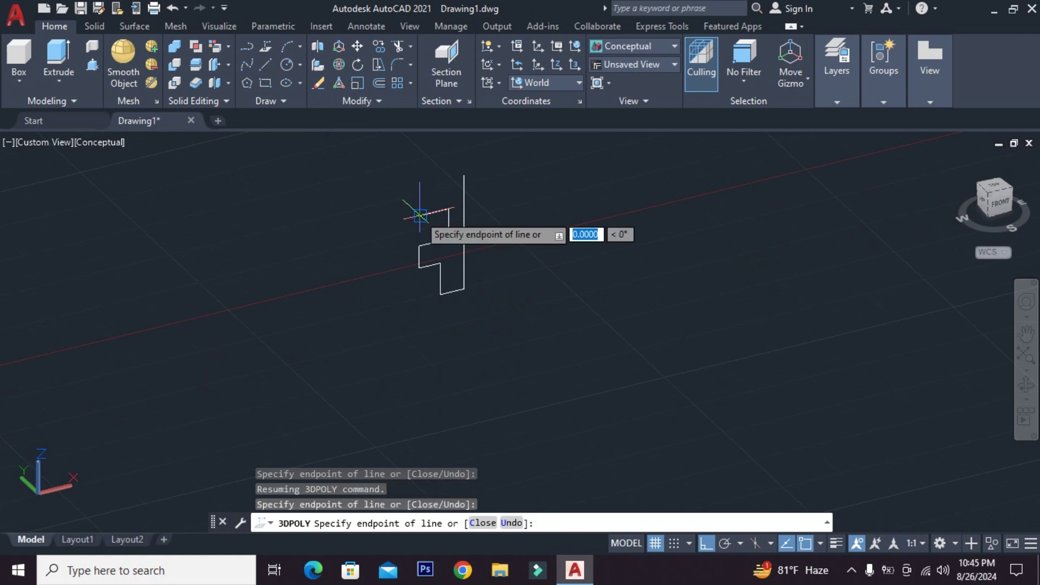
scroll(417, 206, "up", 1)
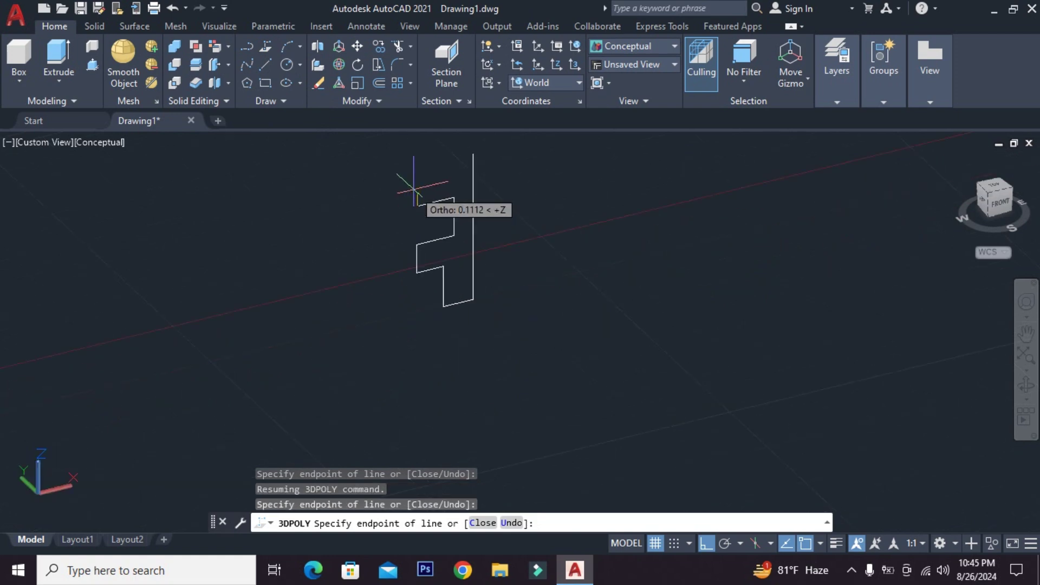
left_click(417, 161)
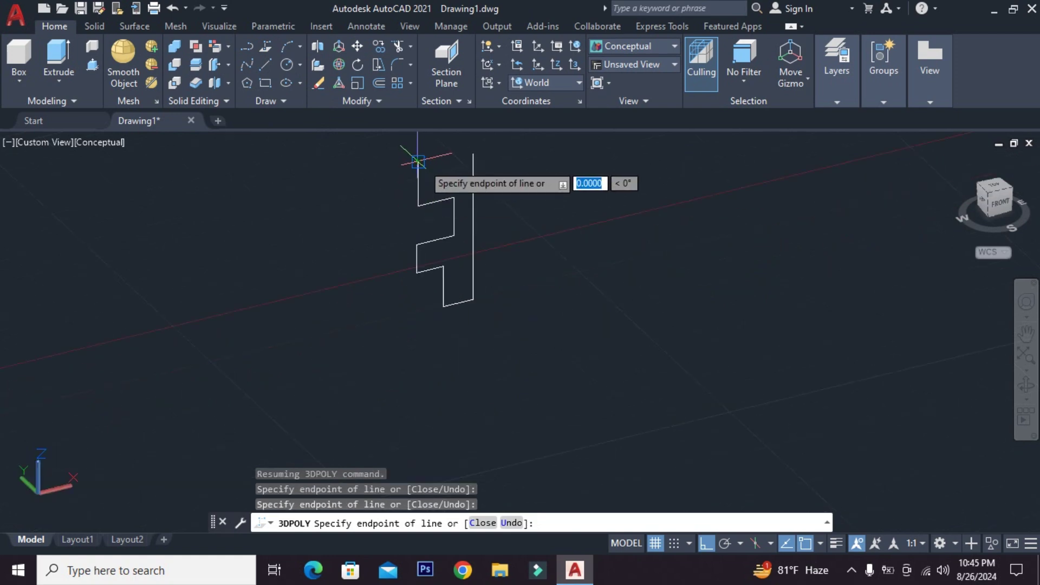
key("Return")
key("Return")
scroll(482, 154, "up", 2)
- Close the profile's top with a segment from the axis line's top to the profile
left_click(469, 156)
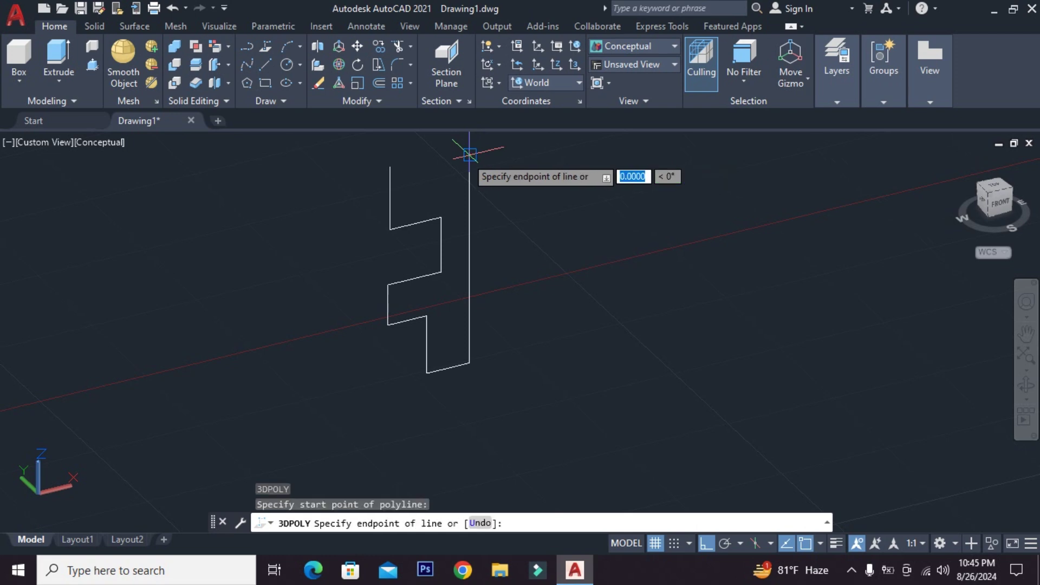
scroll(379, 173, "up", 3)
left_click(381, 192)
key("Return")
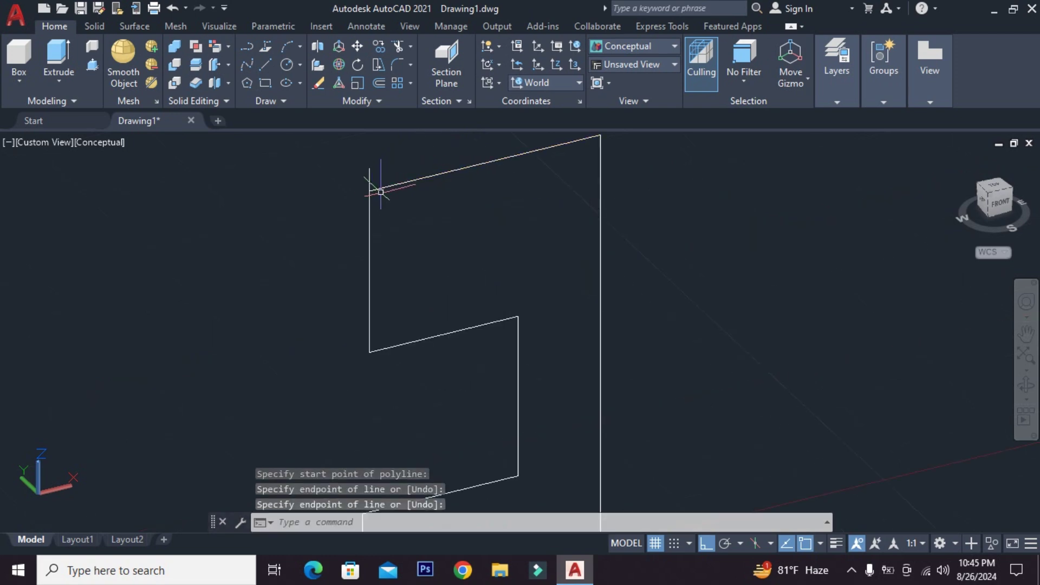
- Snap the profile's top corner onto the axis line's top, then orbit to face the profile
left_click(371, 184)
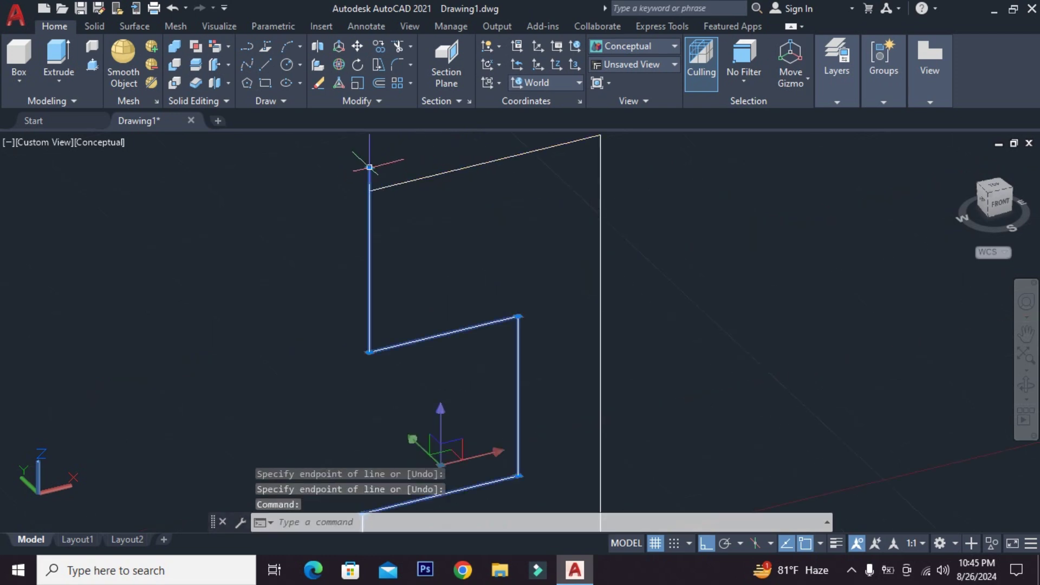
left_click(370, 190)
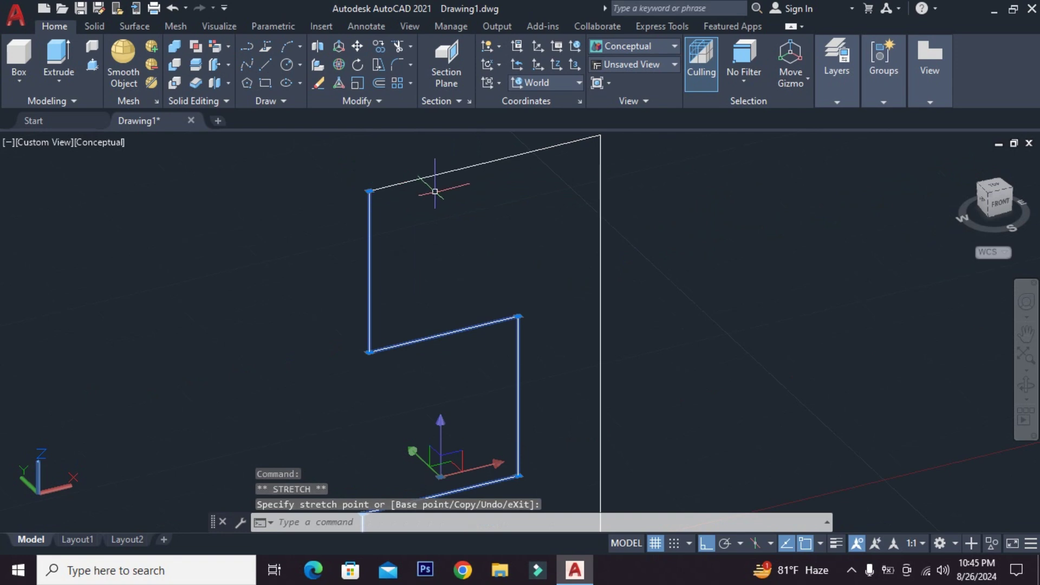
key("Escape")
scroll(418, 198, "down", 4)
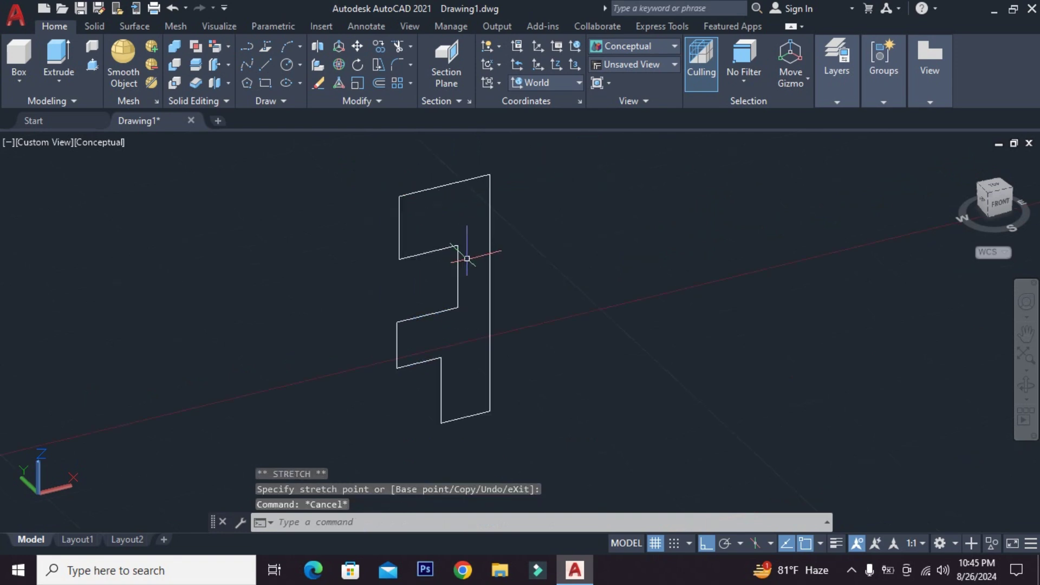
mouse_move(505, 297)
middle_mouse_down("shift")
mouse_move(448, 316)
mouse_move(494, 292)
middle_mouse_up("shift")
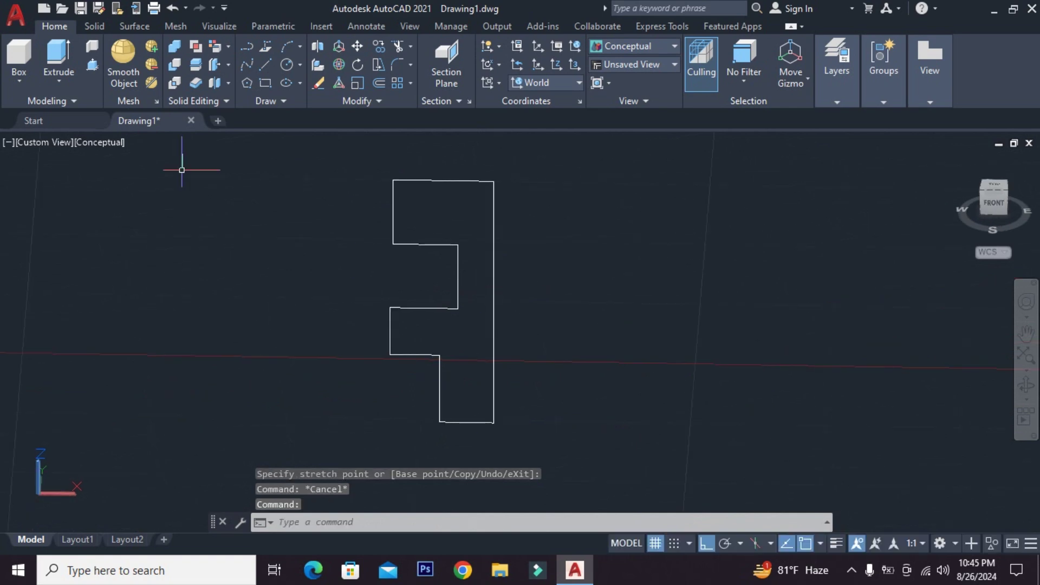
- Orbit slightly and select the profile's straight right edge to check it
left_click(68, 80)
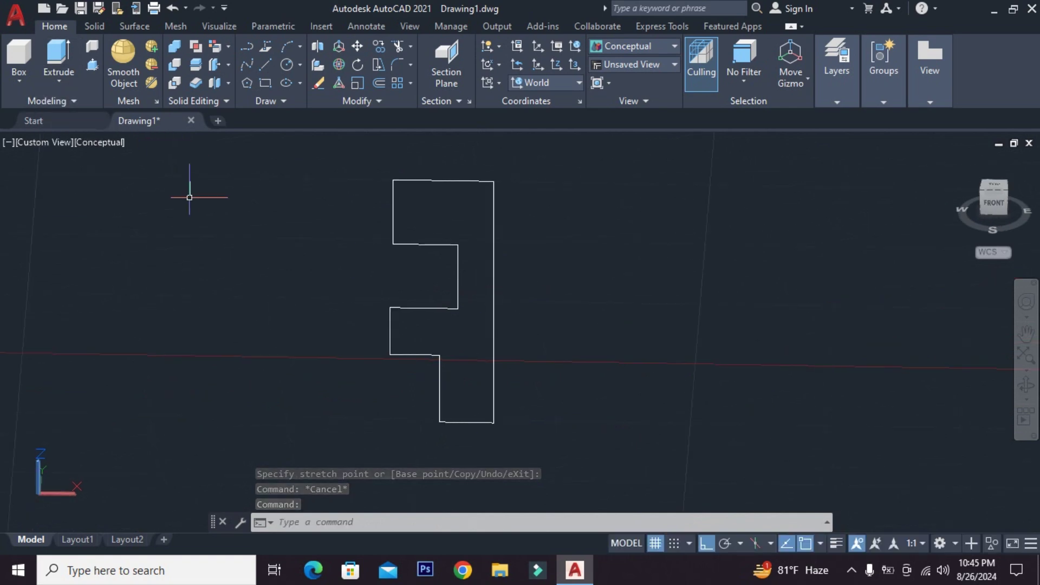
middle_click_drag(301, 277, 321, 274, "shift")
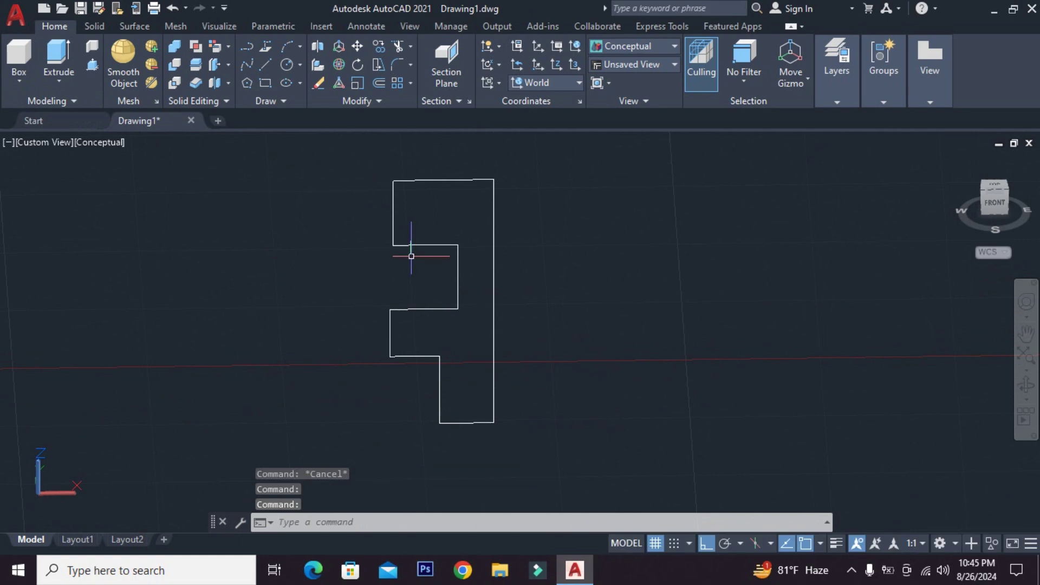
left_click(494, 212)
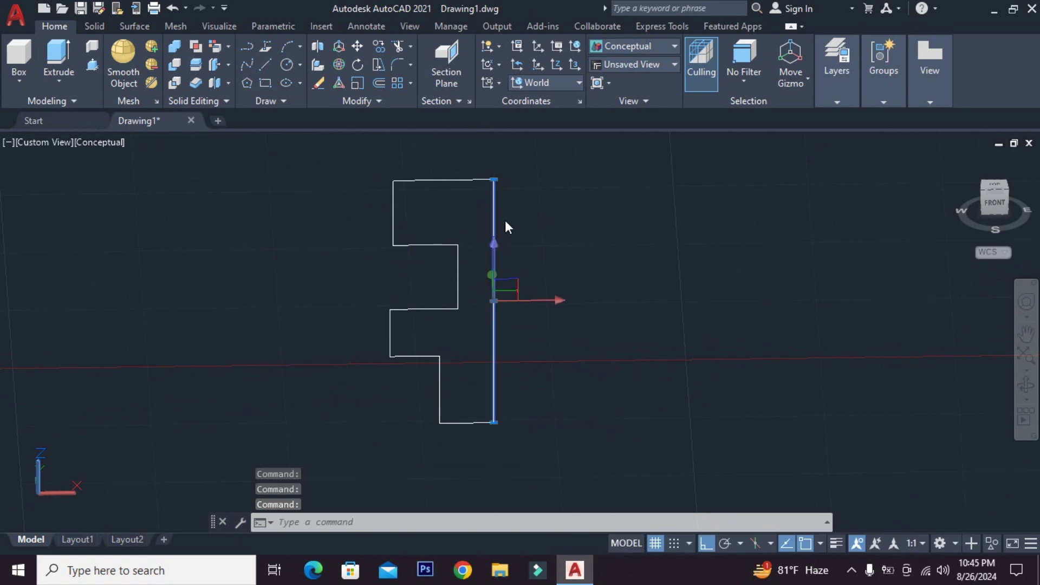
key("Escape")
- Window-select the stepped outline to check it, then orbit to an angled perspective
left_click(443, 163)
left_click(426, 164)
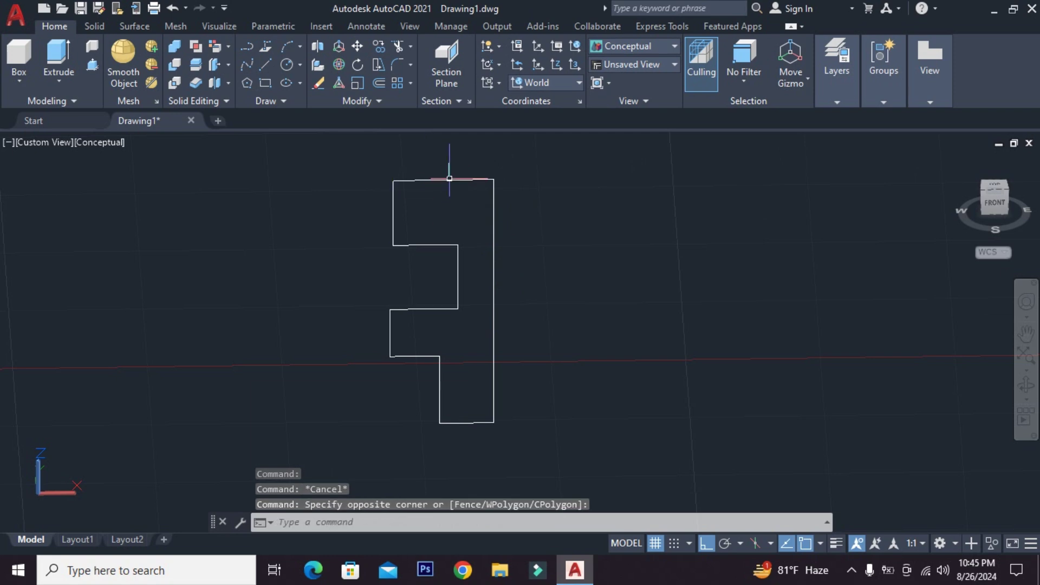
left_click(480, 164)
left_click(358, 451)
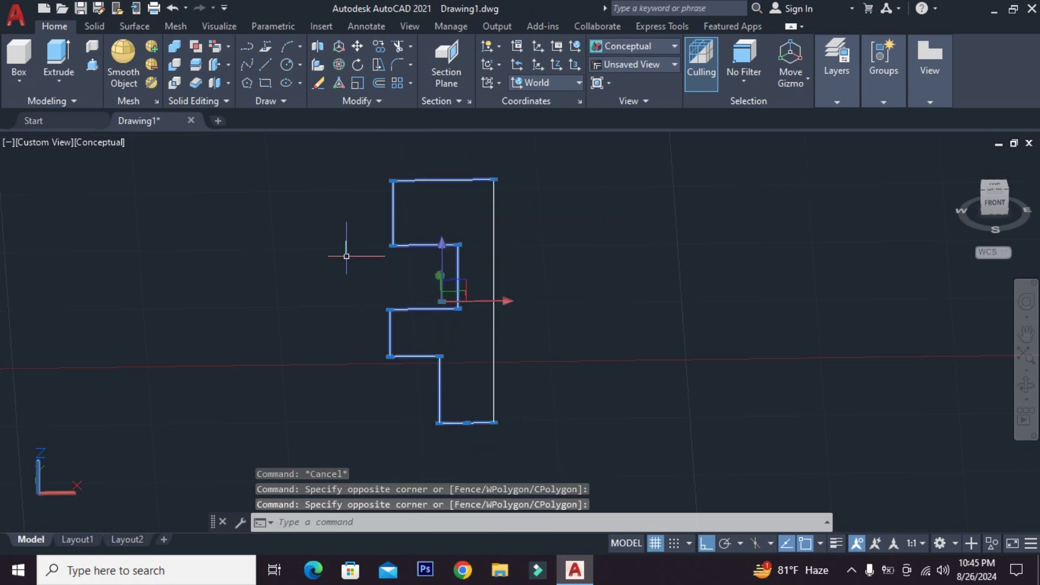
key("Escape")
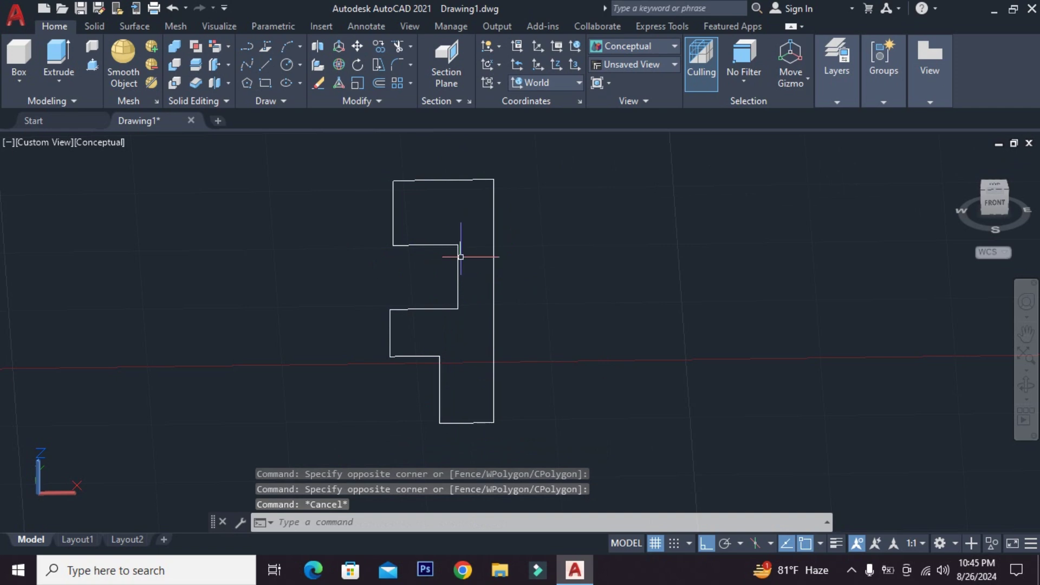
mouse_move(320, 260)
middle_mouse_down("shift")
mouse_move(361, 288)
mouse_move(411, 275)
middle_mouse_up("shift")
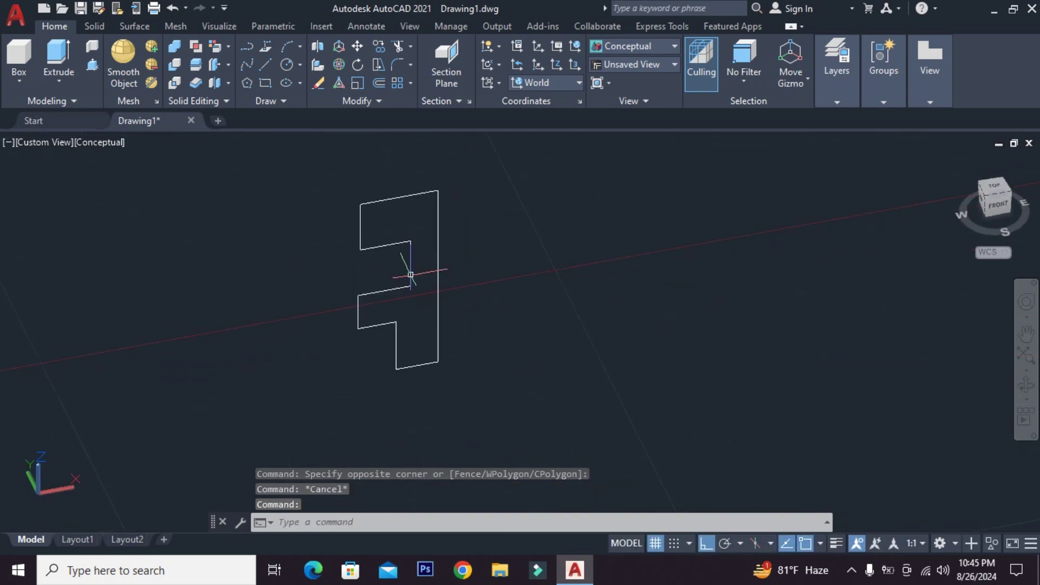
- Revolve the three window-selected profile pieces 360° using the right edge as the object axis
left_click(59, 82)
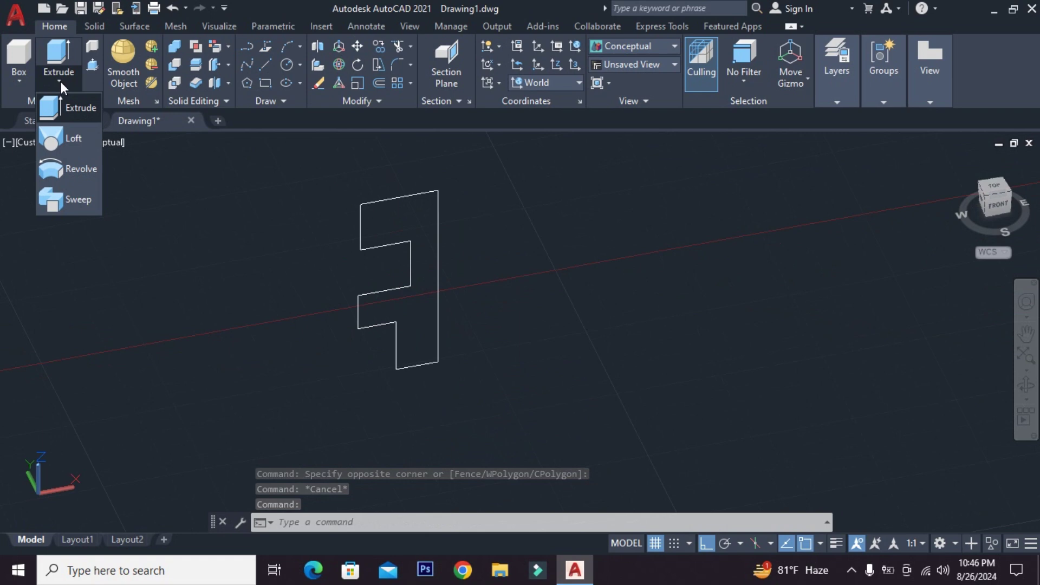
left_click(83, 165)
middle_click_drag(427, 241, 452, 246, "shift")
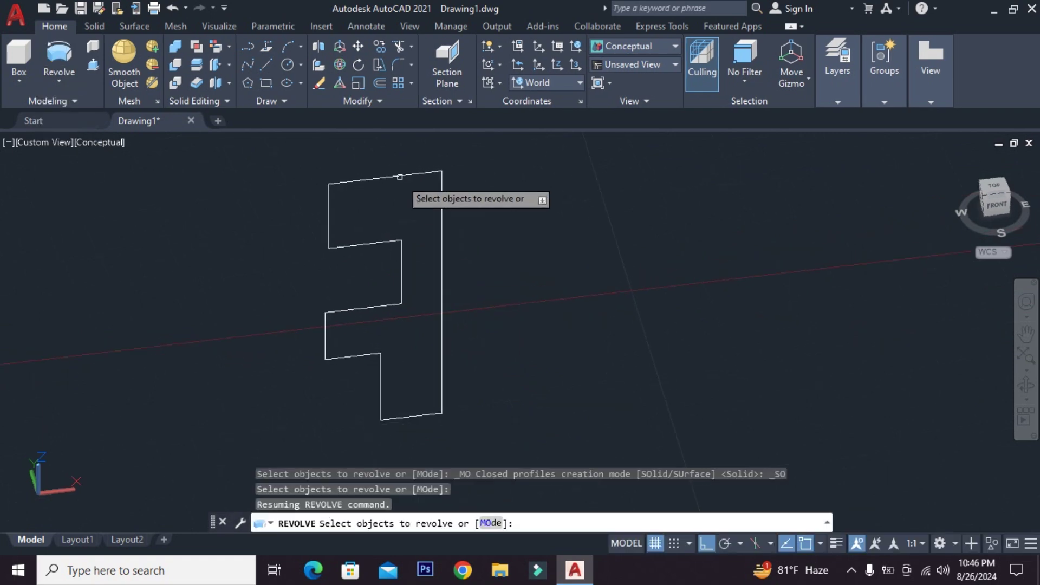
left_click(410, 156)
left_click(293, 440)
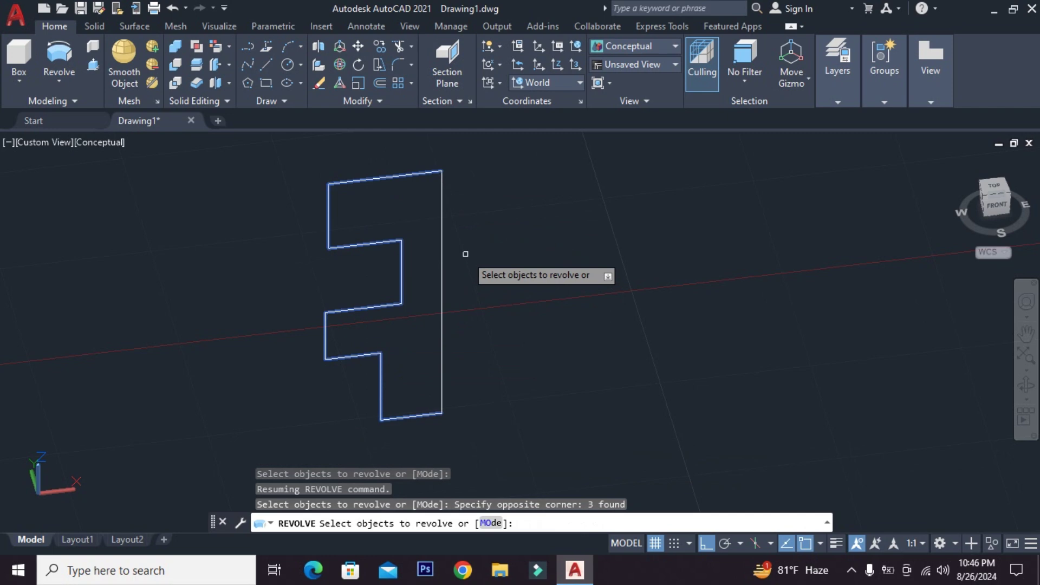
key("Return")
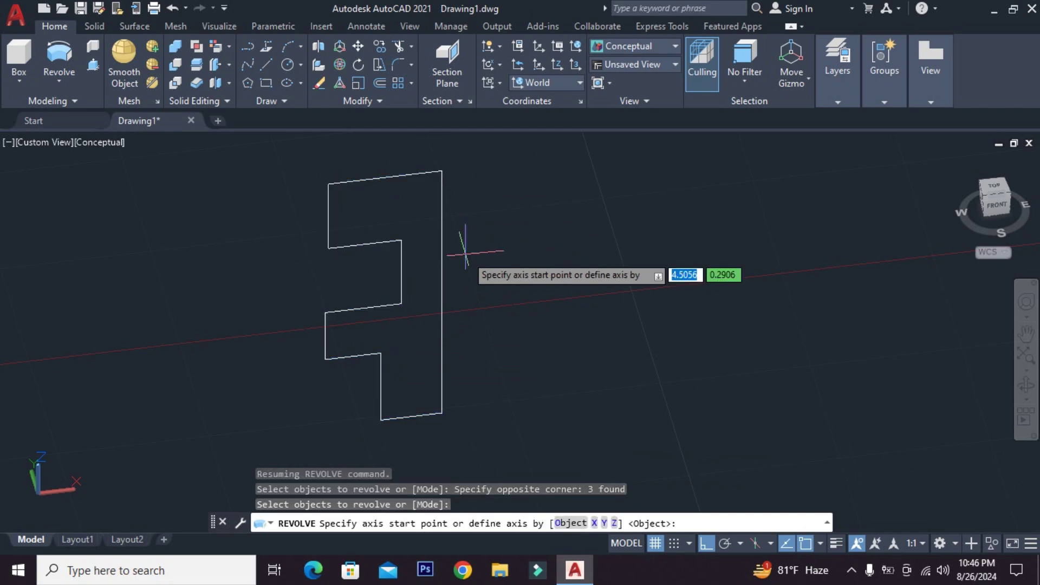
key("Return")
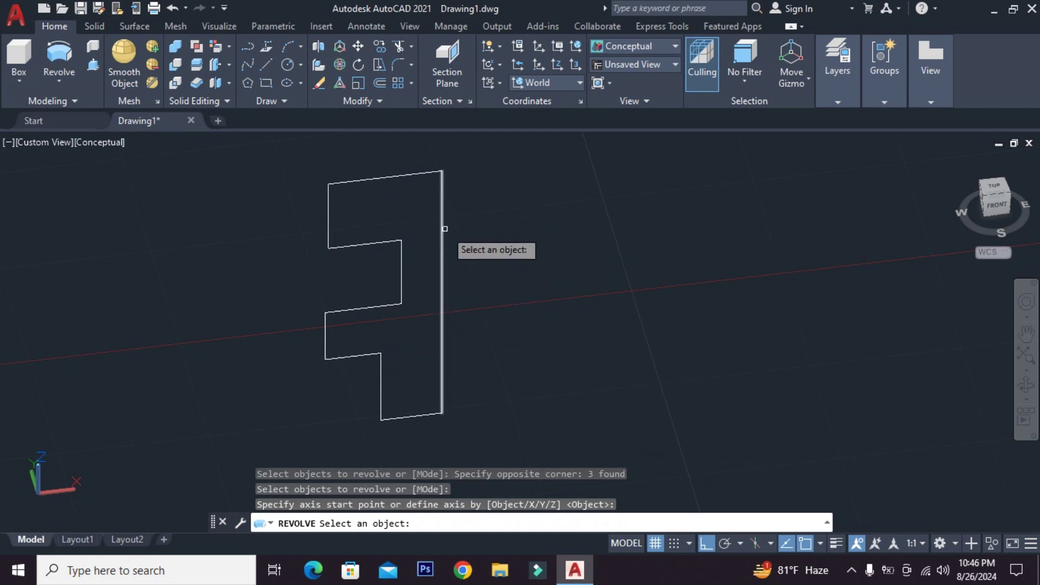
left_click(444, 256)
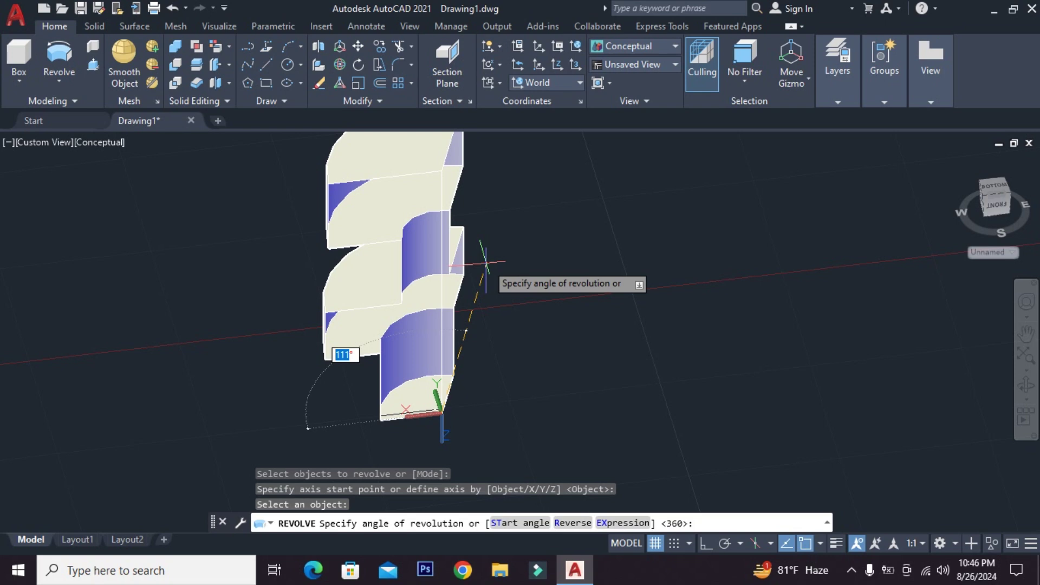
scroll(486, 262, "down", 1)
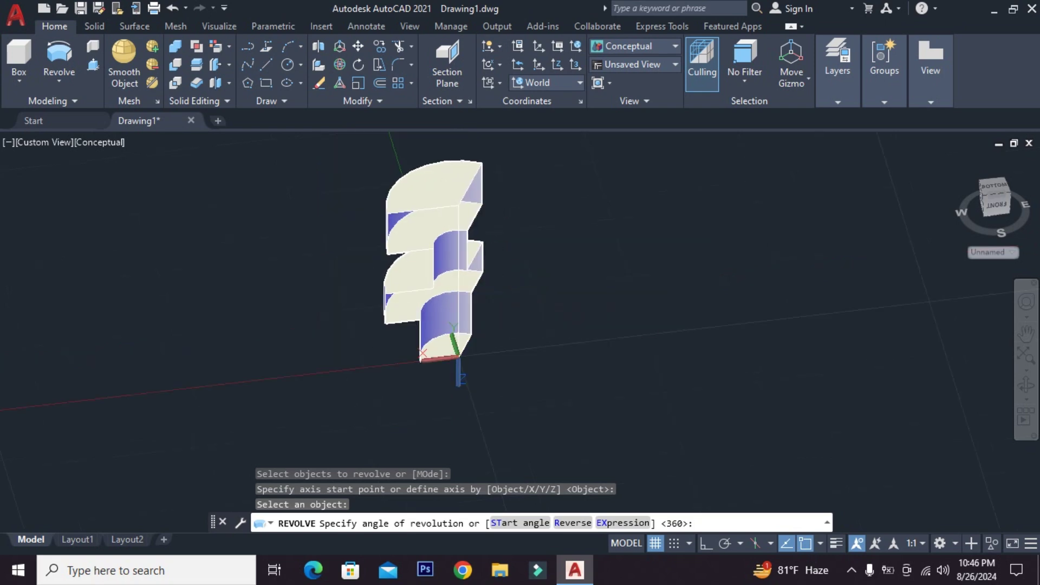
middle_click_drag(486, 261, 550, 344, "shift")
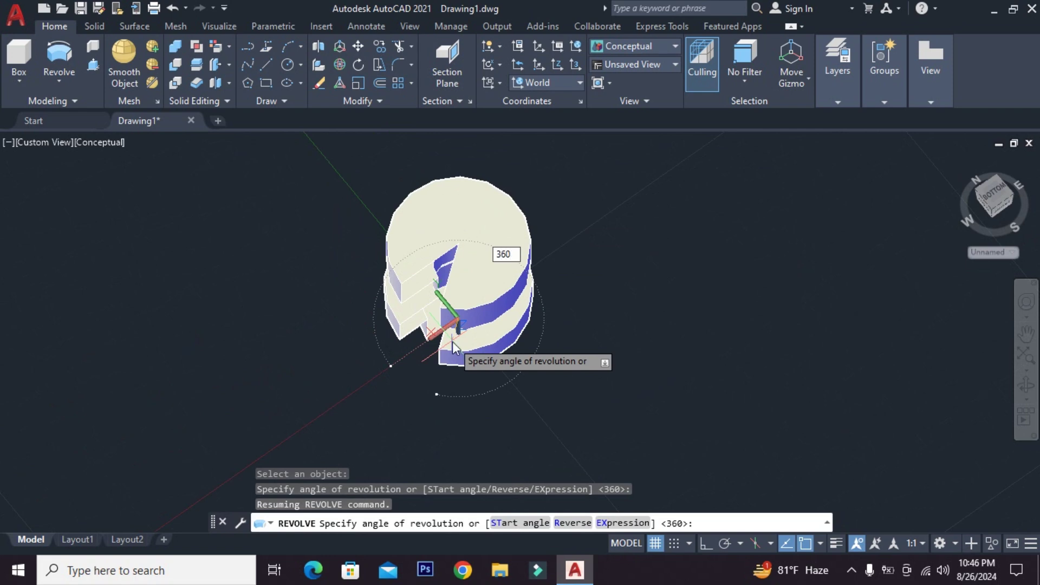
key("Return")
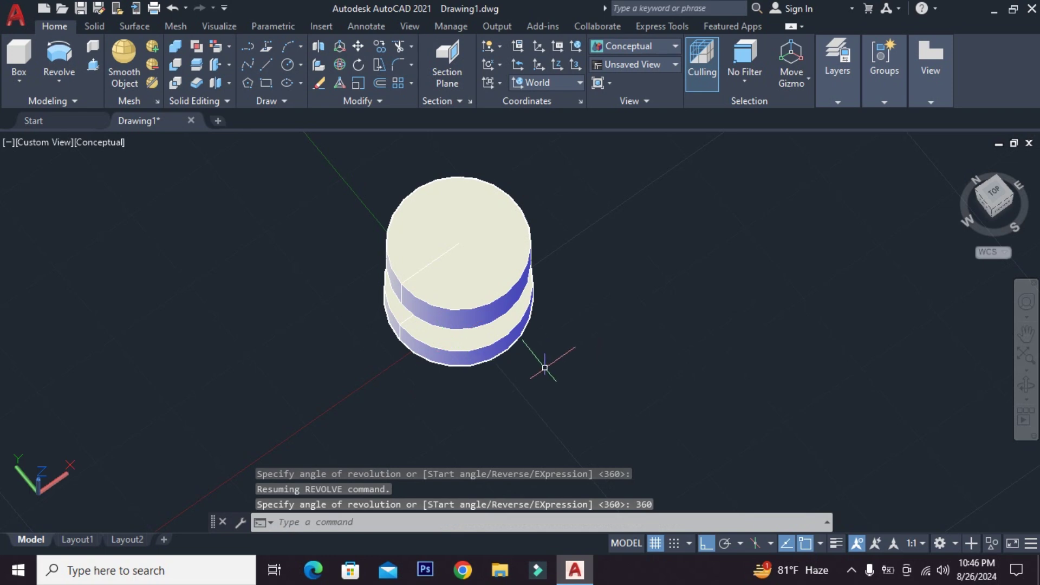
- Orbit the spool to an elevated isometric front view and zoom to frame it
mouse_move(544, 368)
middle_mouse_down("shift")
mouse_move(564, 339)
mouse_move(567, 211)
mouse_move(473, 222)
mouse_move(464, 306)
mouse_move(529, 306)
mouse_move(530, 262)
mouse_move(557, 271)
mouse_move(541, 311)
mouse_move(617, 364)
mouse_move(508, 359)
mouse_move(397, 325)
mouse_move(411, 293)
mouse_move(531, 344)
mouse_move(636, 353)
mouse_move(509, 244)
middle_mouse_up("shift")
scroll(617, 364, "down", 3)
scroll(509, 244, "up", 2)
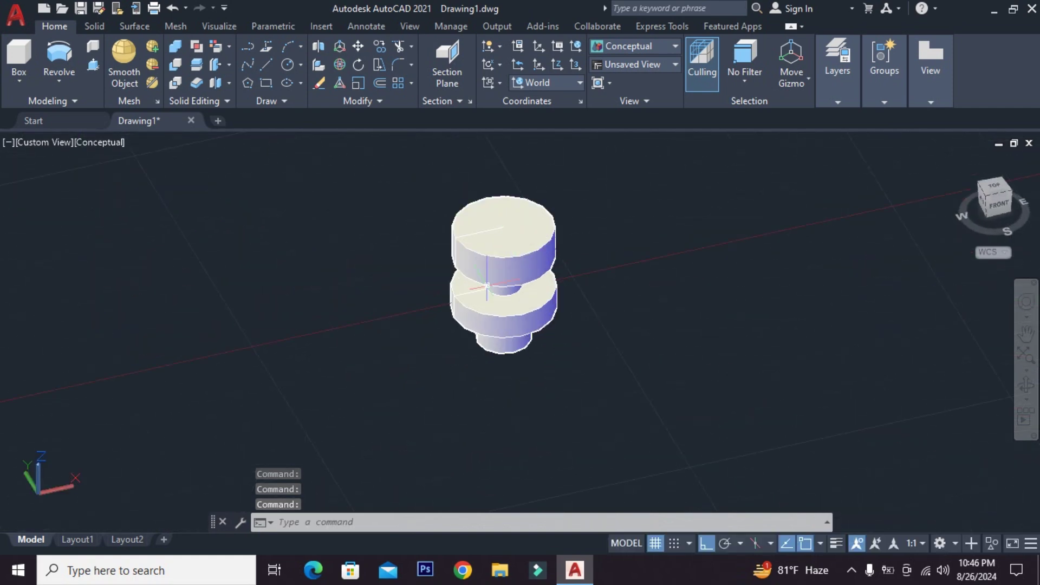
scroll(378, 301, "up", 1)
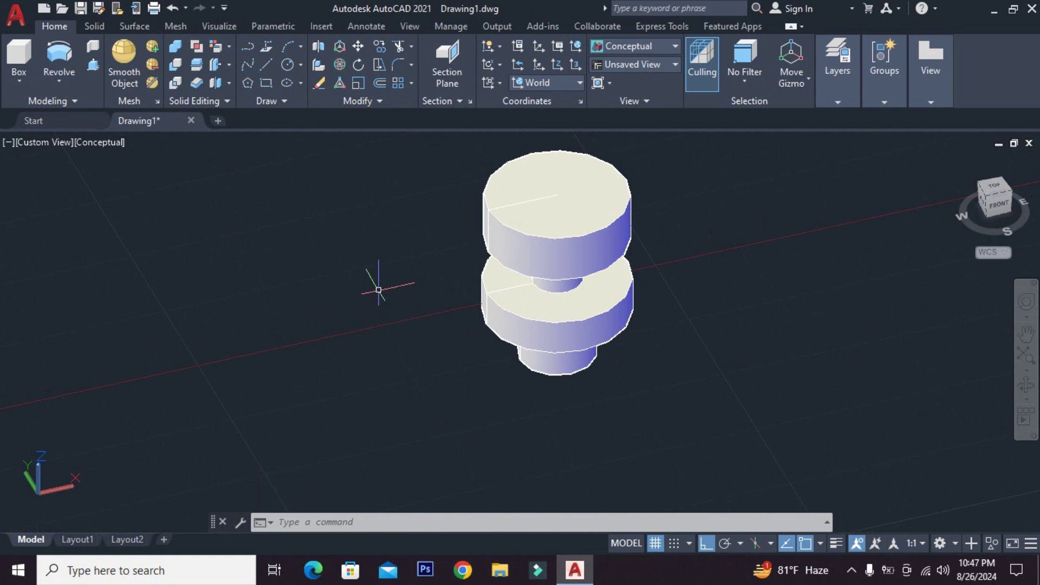
scroll(539, 219, "up", 1)
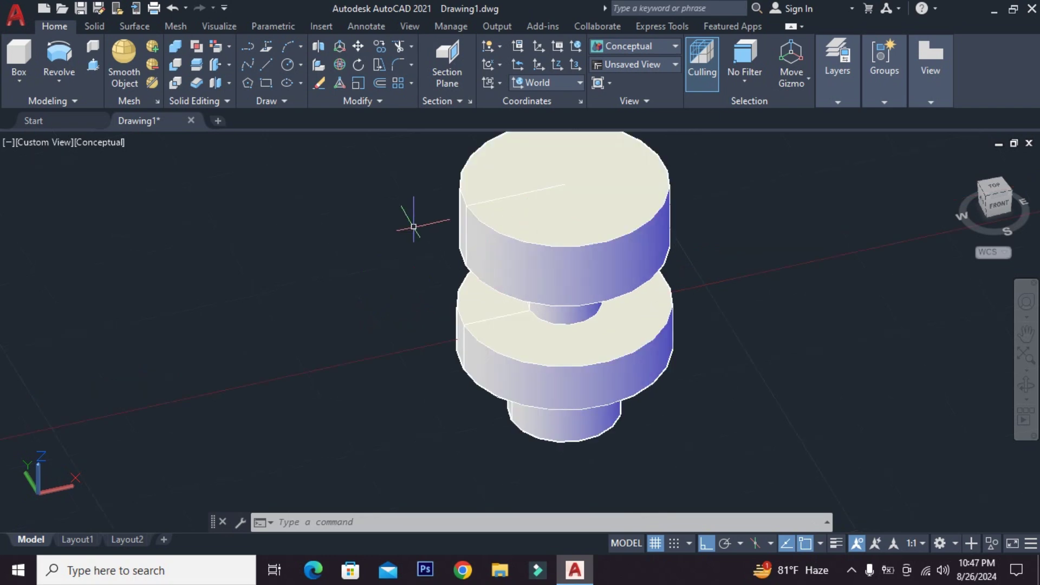
scroll(409, 217, "down", 1)
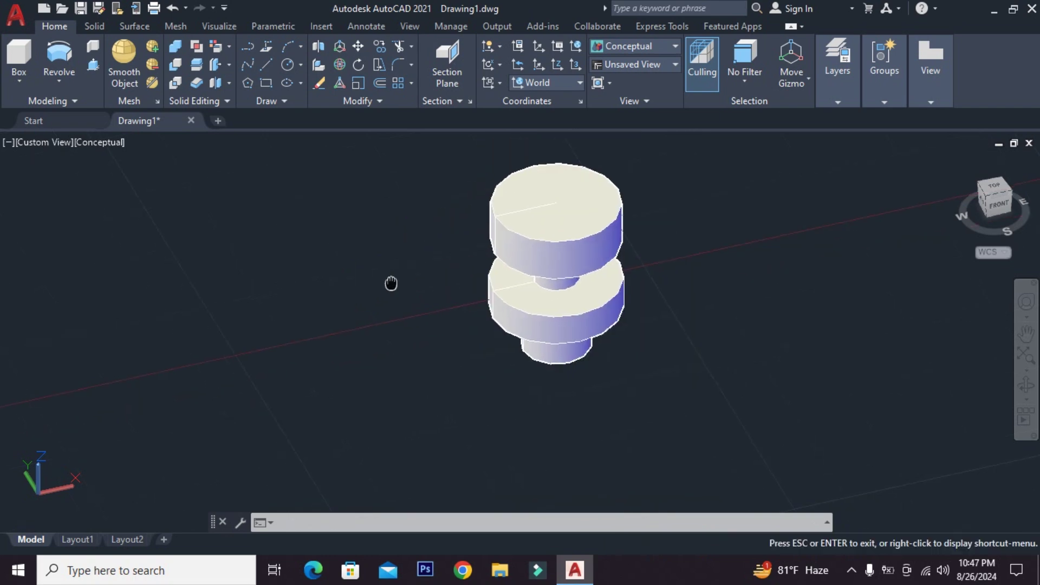
scroll(390, 283, "down", 2)
- Draw a vertical 3D polyline left of the spool as the new revolve axis
left_click(263, 46)
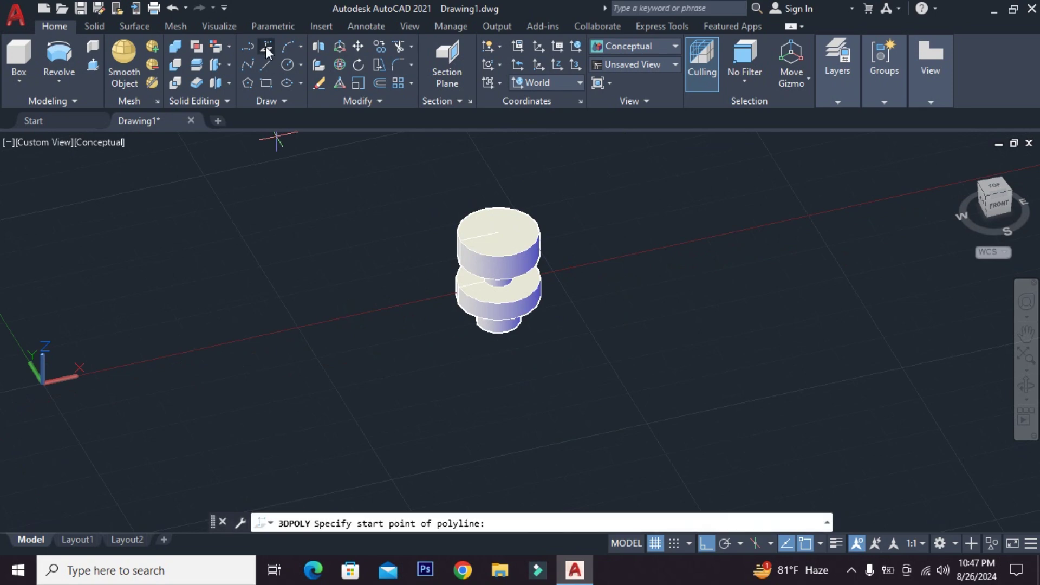
left_click(369, 344)
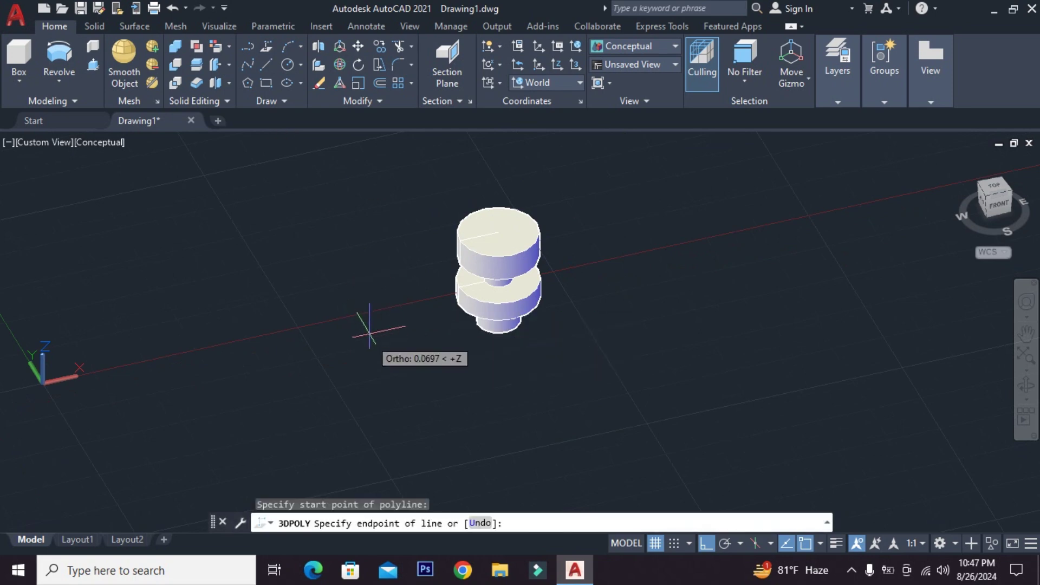
left_click(369, 209)
right_click(370, 209)
left_click(395, 215)
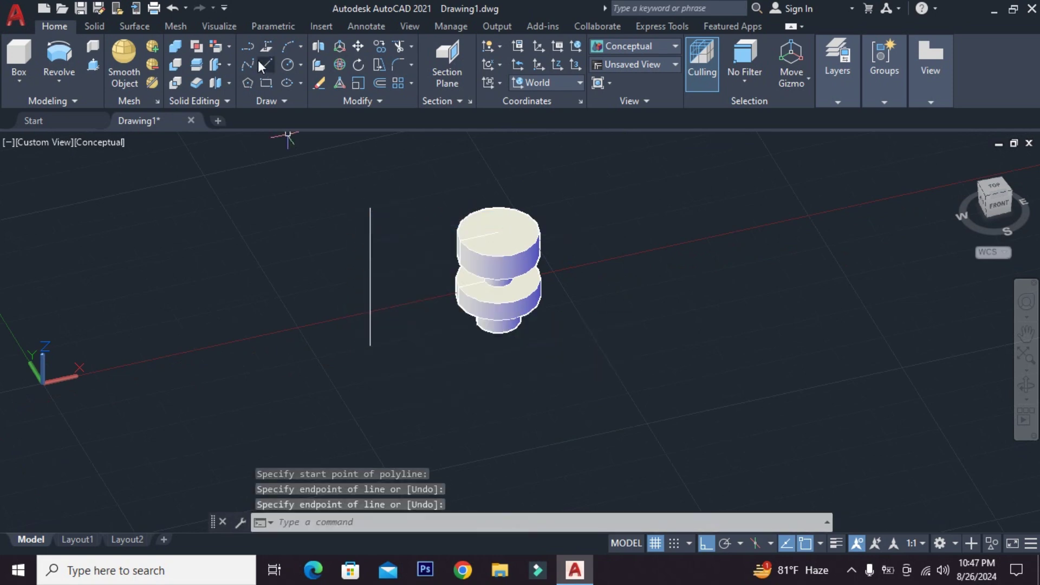
- Trace the 7-shaped profile from the axis bottom: short base, post up, arm left, short upright
left_click(265, 47)
left_click(371, 345)
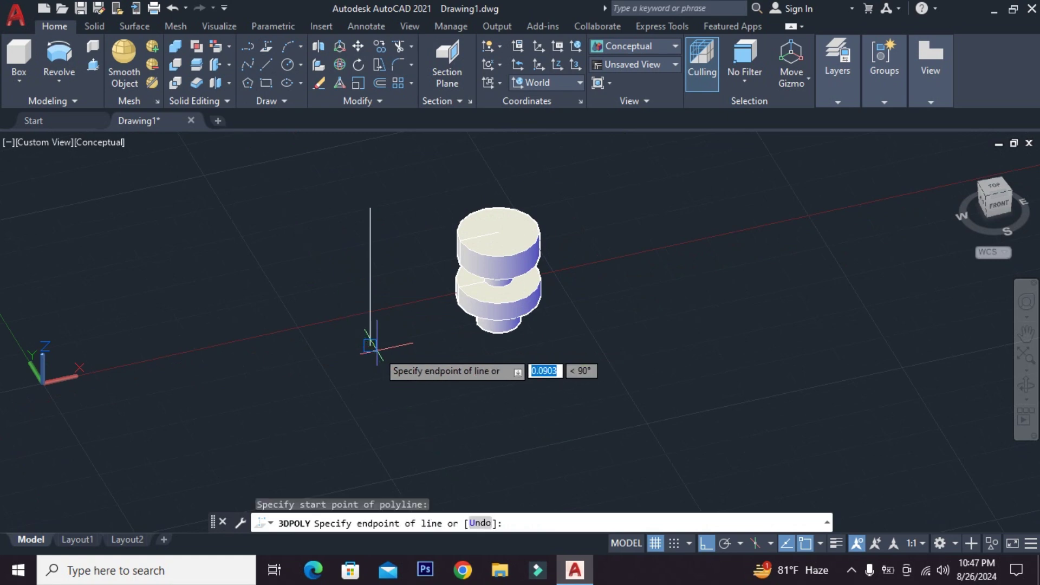
key("Escape")
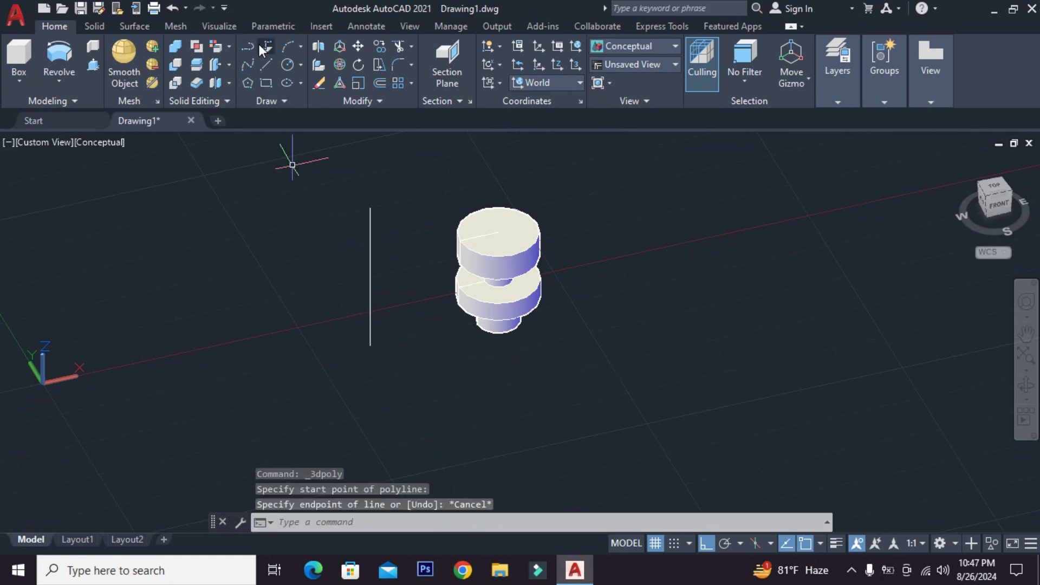
left_click(267, 47)
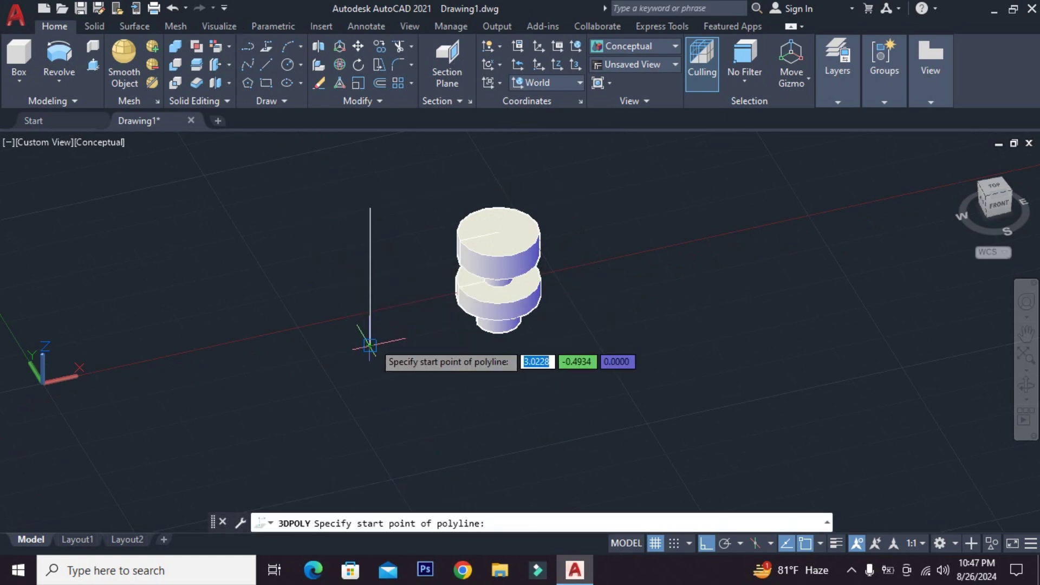
left_click(370, 343)
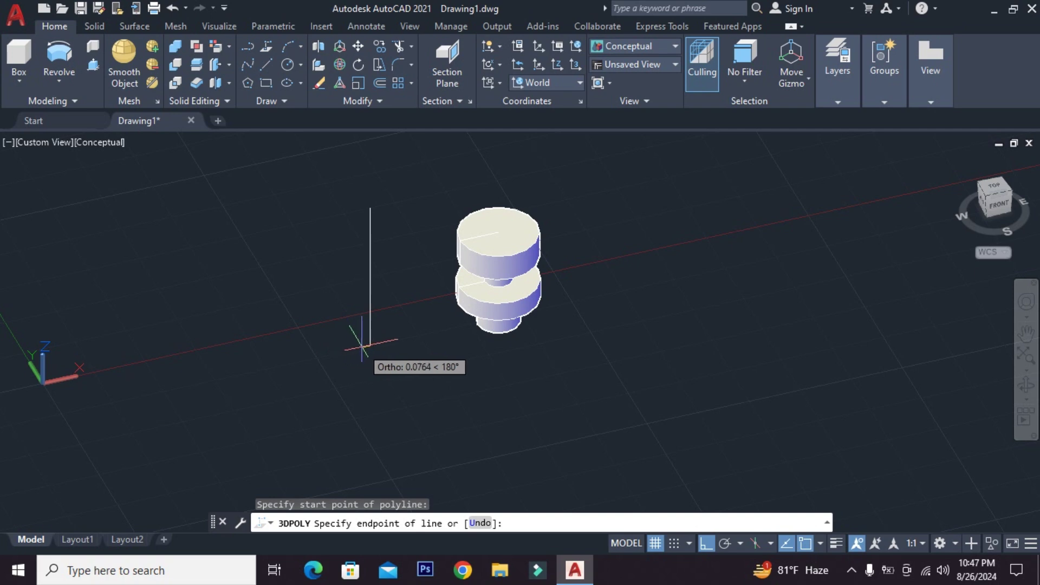
left_click(356, 346)
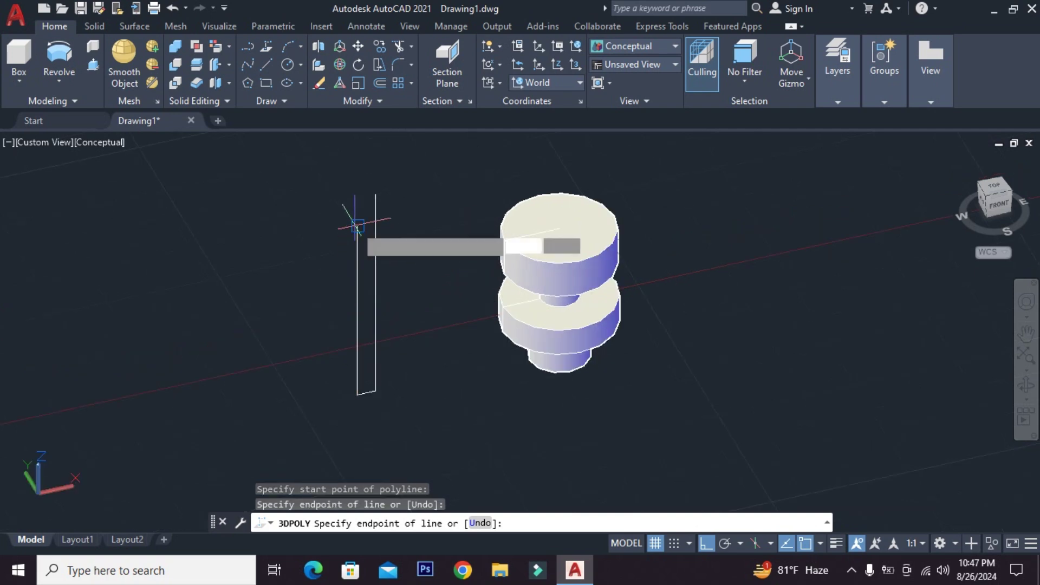
left_click(356, 232)
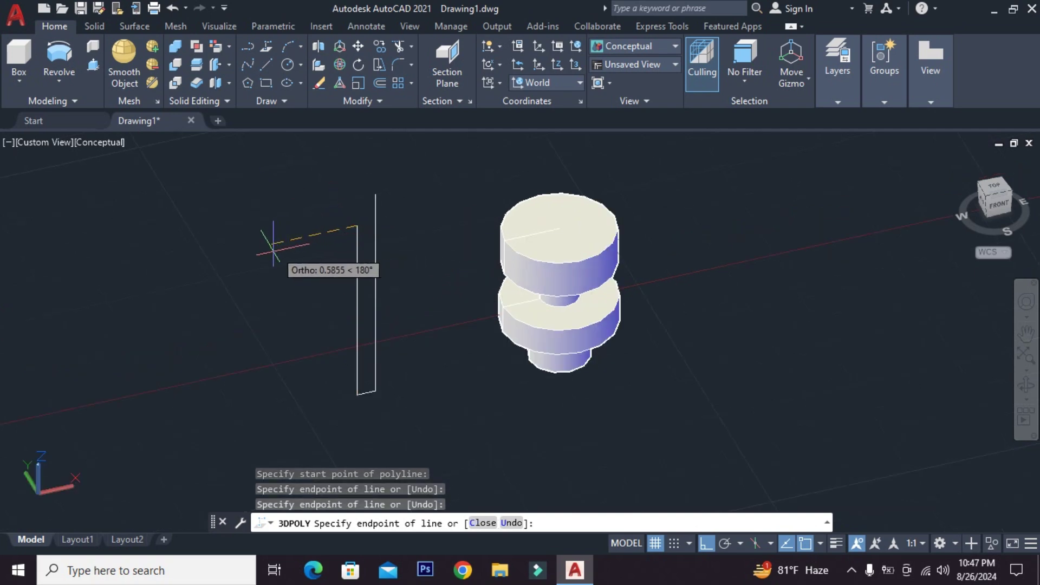
left_click(266, 245)
left_click(265, 216)
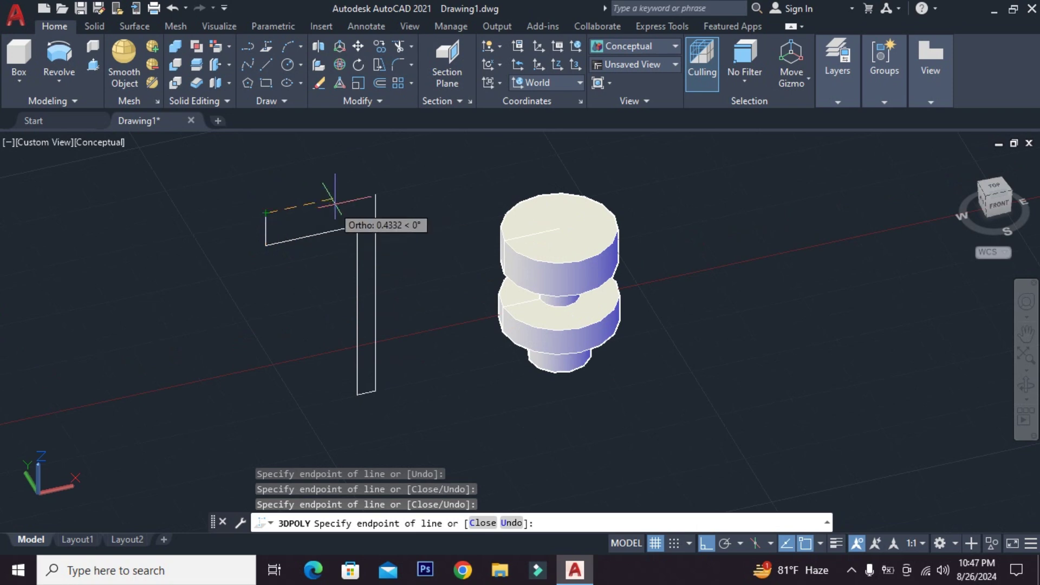
scroll(364, 182, "up", 5)
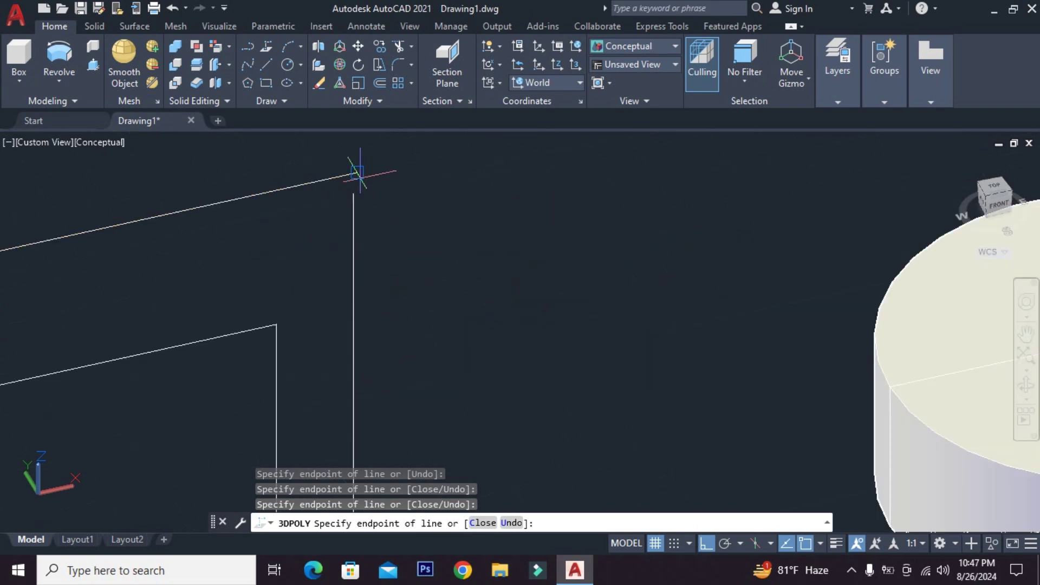
key("Escape")
key("Escape")
- Try stretching the axis line's top endpoint, cancel it, and zoom to frame the outline
left_click(353, 192)
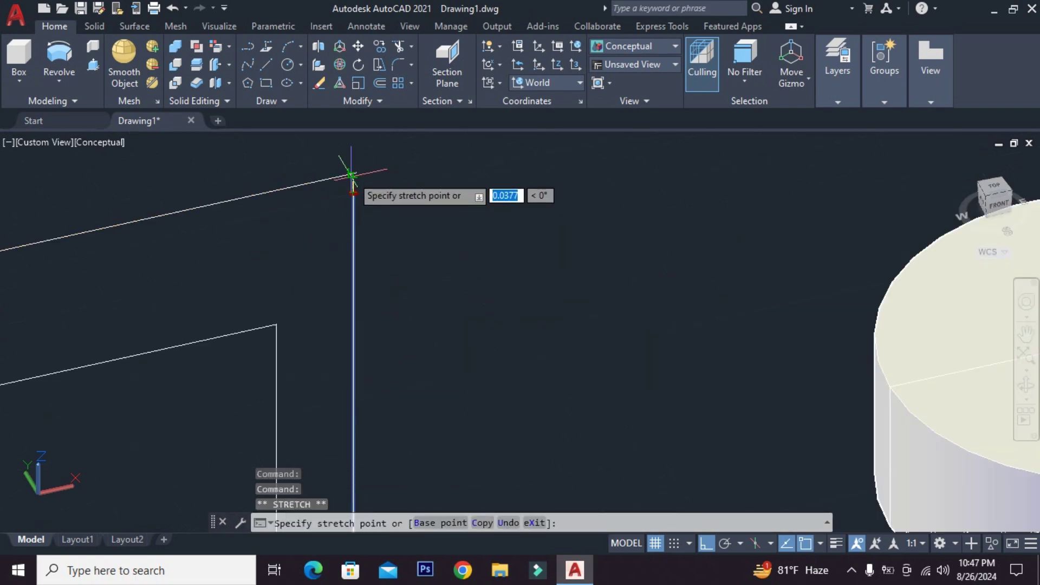
scroll(346, 171, "up", 2)
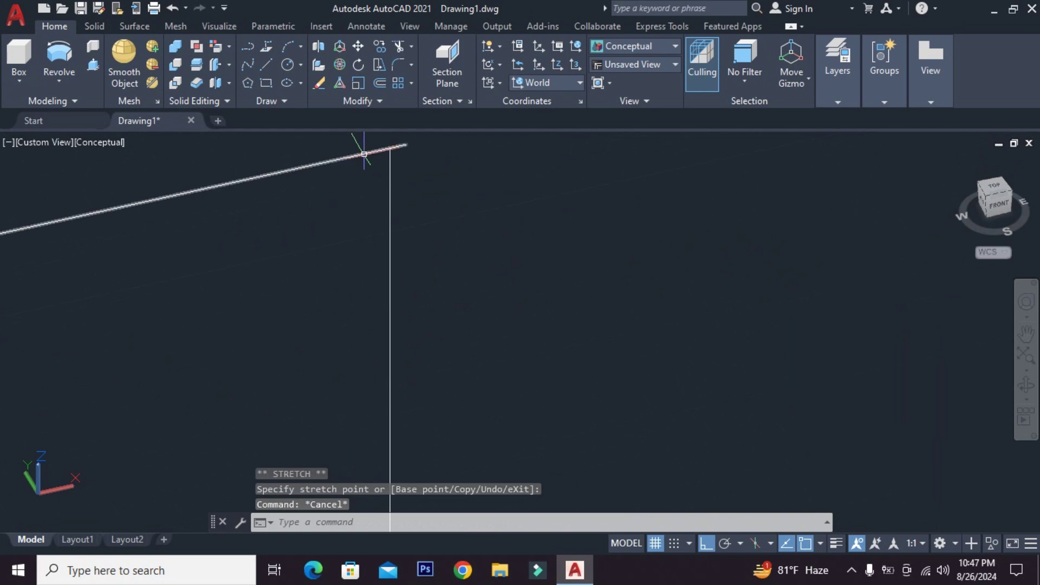
left_click(406, 144)
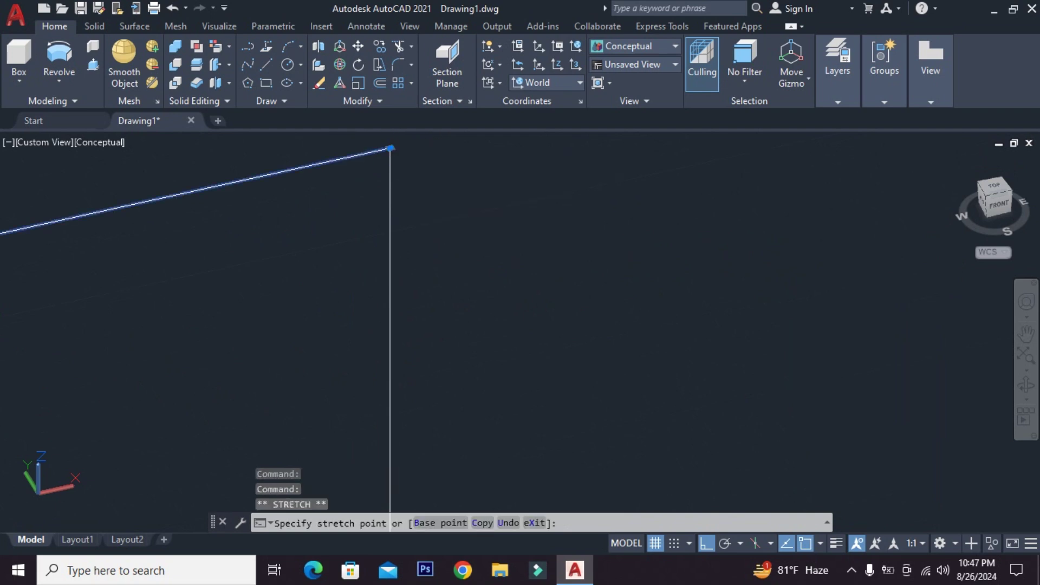
key("Escape")
scroll(409, 164, "down", 2)
scroll(409, 164, "down", 2)
scroll(428, 179, "down", 2)
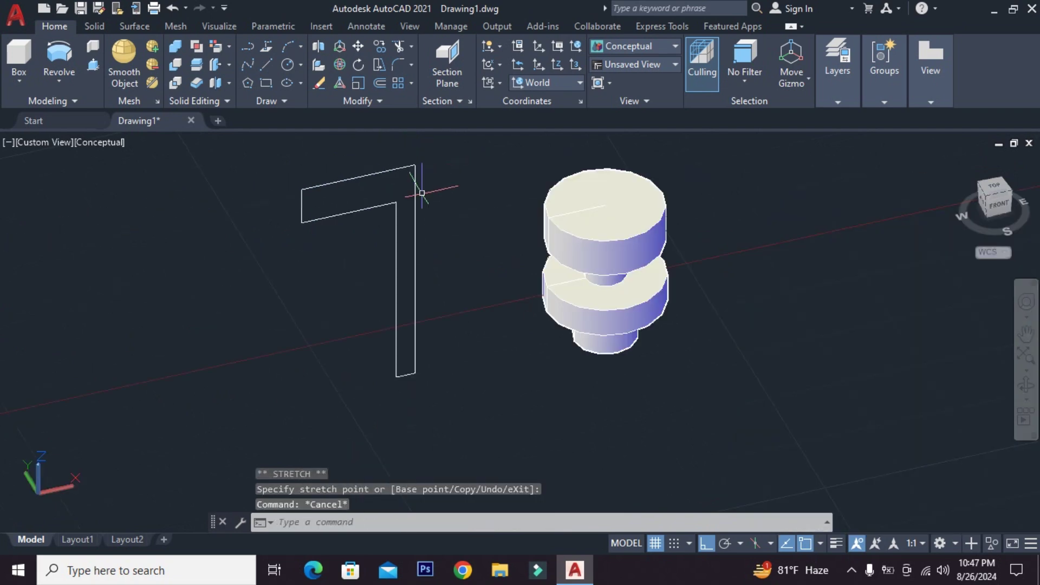
scroll(438, 206, "up", 2)
scroll(460, 227, "down", 1)
scroll(458, 249, "down", 3)
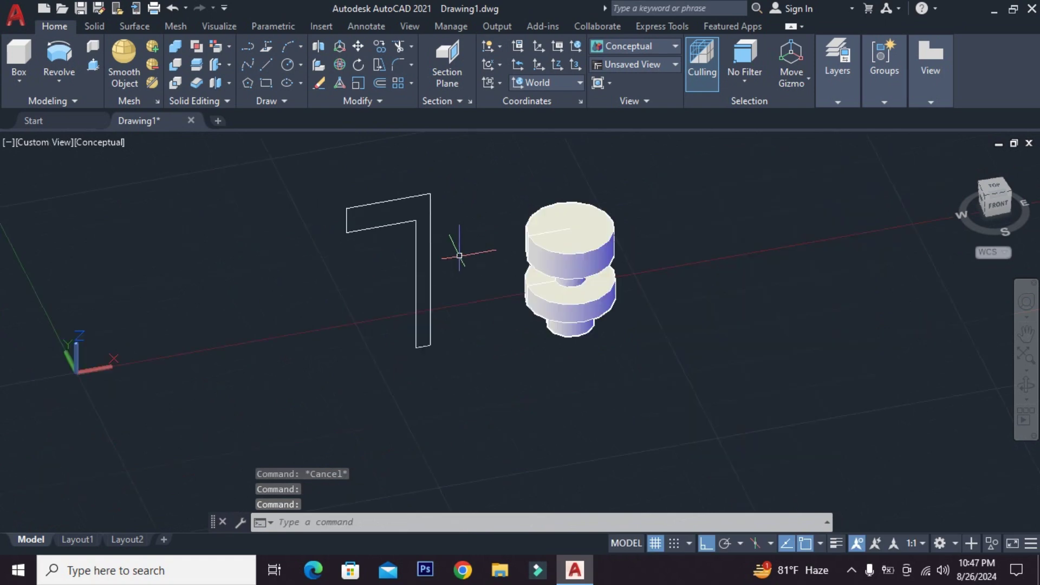
- Revolve the window-selected 7-shaped outline 360° about its right vertical line as the object axis
left_click(73, 80)
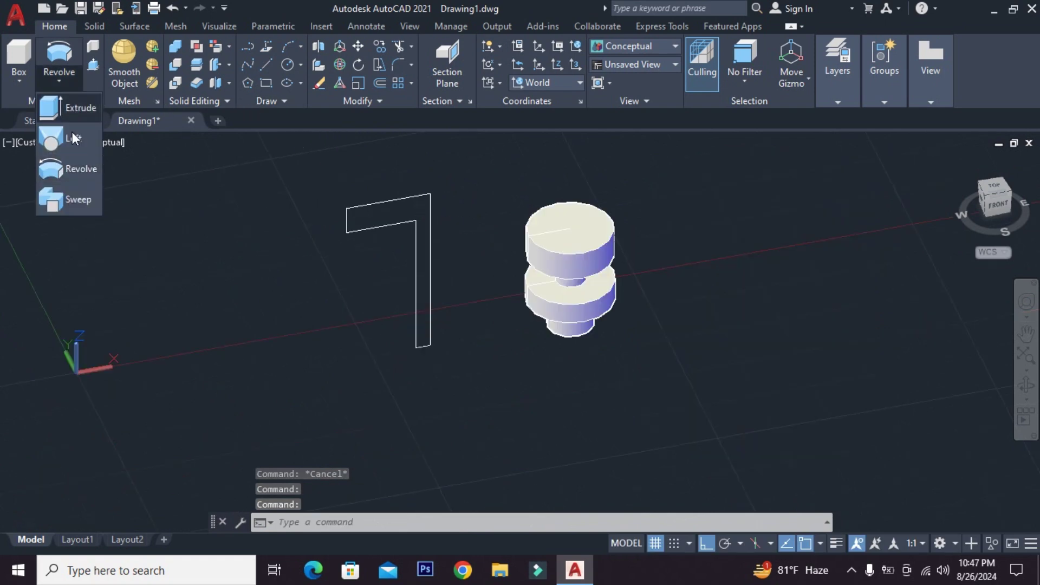
left_click(76, 172)
left_click(408, 168)
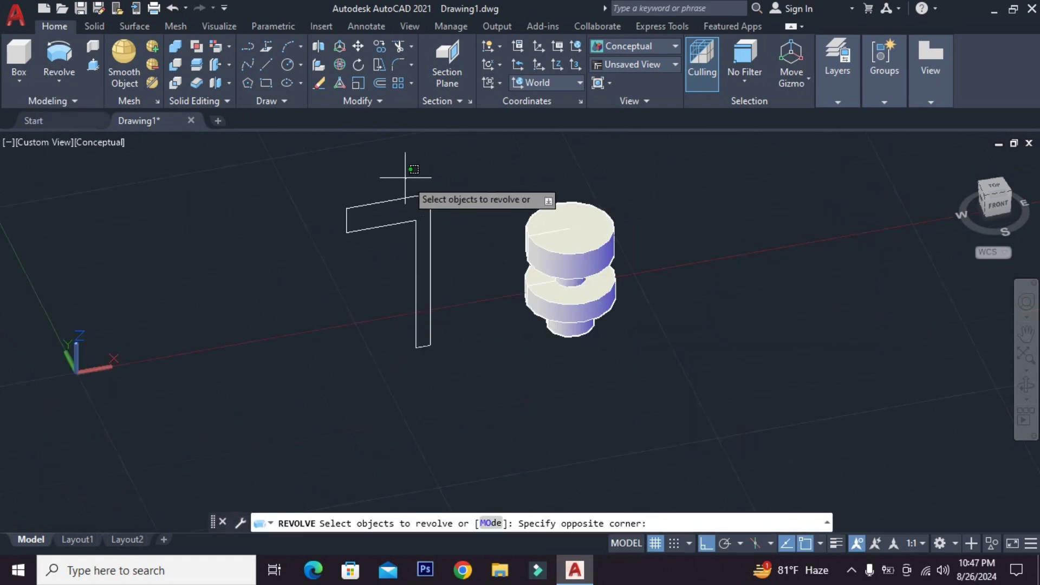
left_click(336, 242)
scroll(433, 347, "up", 2)
scroll(433, 346, "down", 4)
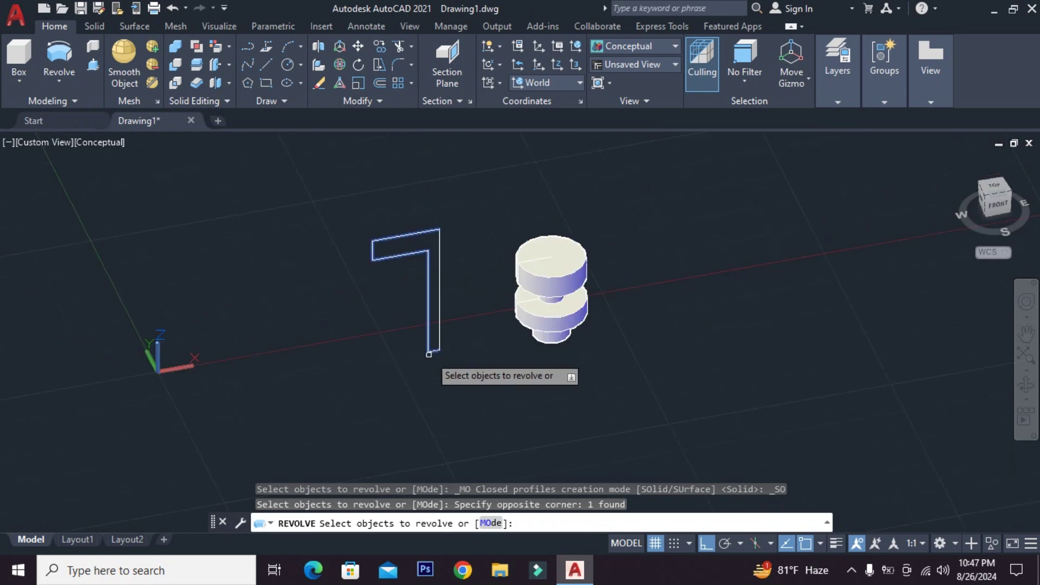
scroll(469, 245, "up", 3)
key("Return")
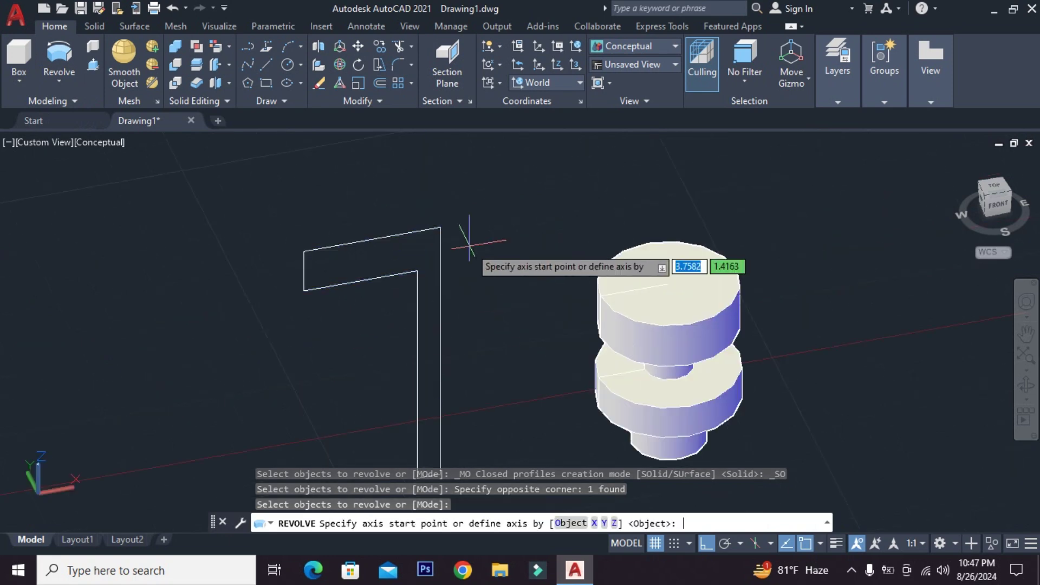
key("Return")
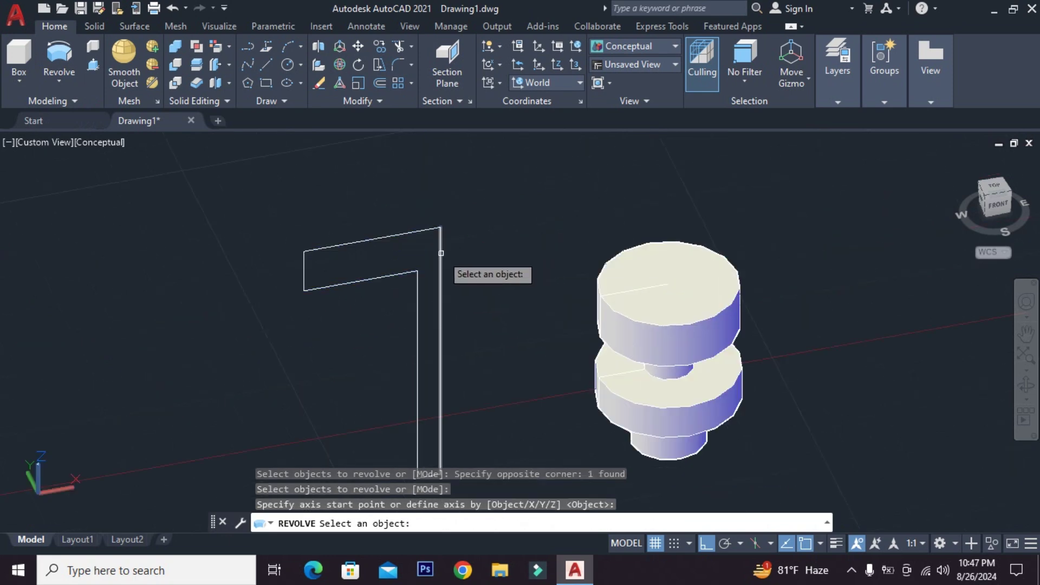
left_click(440, 247)
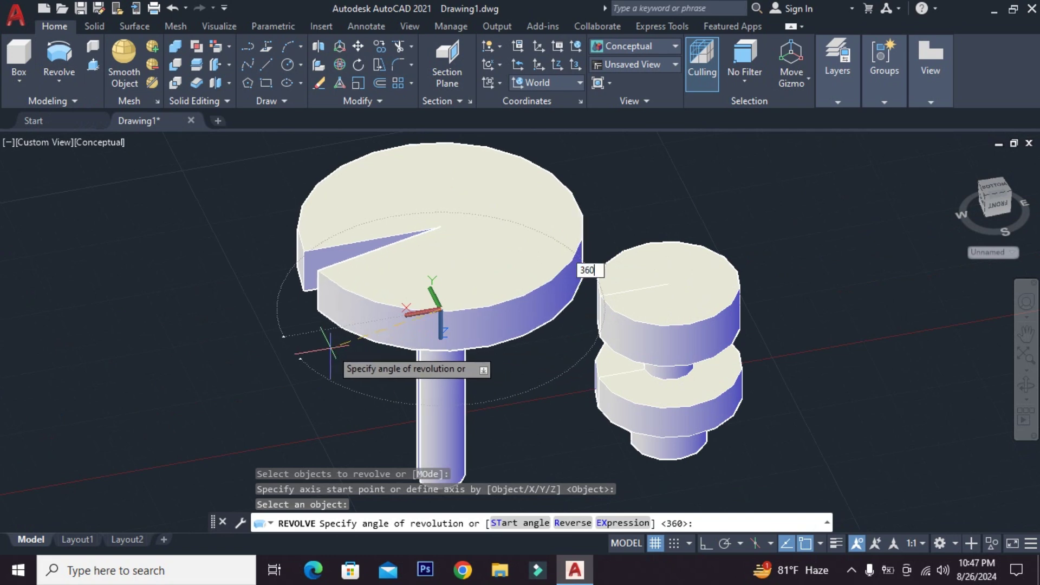
key("Return")
- Orbit around the disc-on-post solid, viewing it from above and a lower side angle
scroll(332, 344, "down", 5)
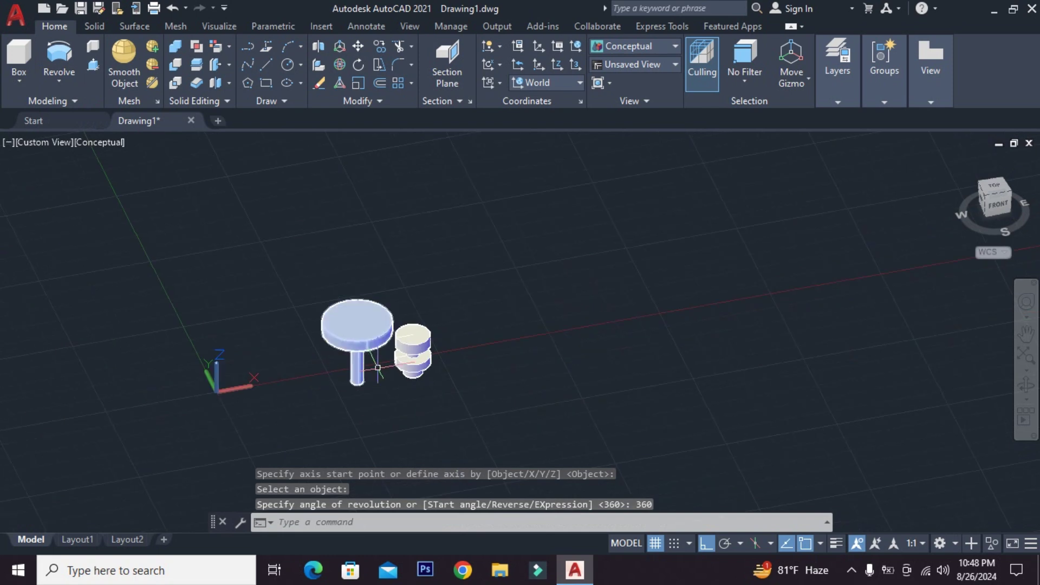
mouse_move(332, 345)
middle_mouse_down("shift")
mouse_move(406, 383)
mouse_move(360, 311)
middle_mouse_up("shift")
scroll(390, 360, "up", 3)
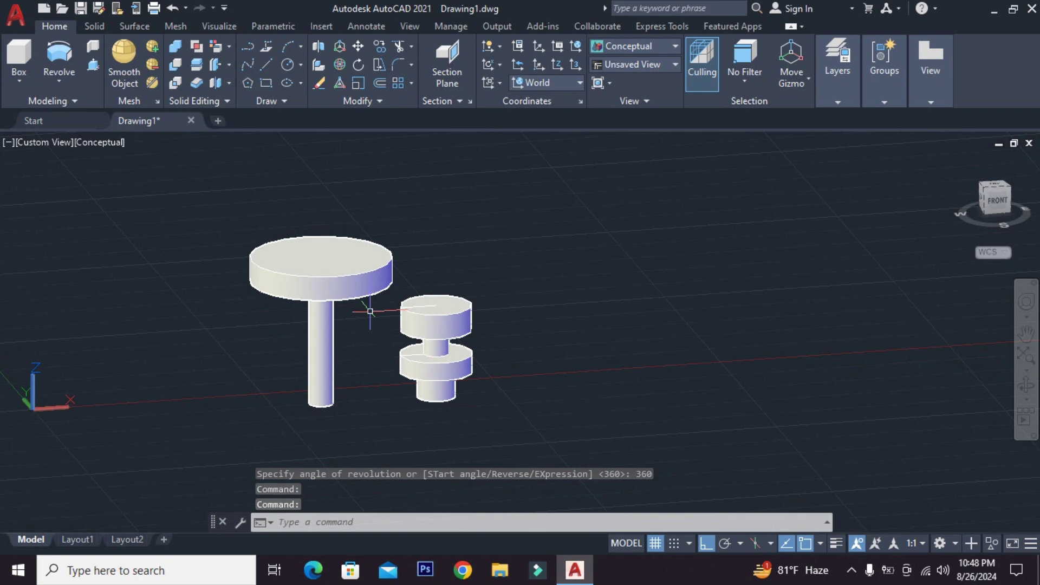
scroll(370, 303, "down", 2)
mouse_move(394, 302)
middle_mouse_down("shift")
mouse_move(420, 361)
mouse_move(379, 351)
middle_mouse_up("shift")
scroll(304, 336, "up", 3)
mouse_move(274, 301)
middle_mouse_down("shift")
mouse_move(385, 255)
mouse_move(297, 204)
mouse_move(419, 279)
mouse_move(376, 297)
middle_mouse_up("shift")
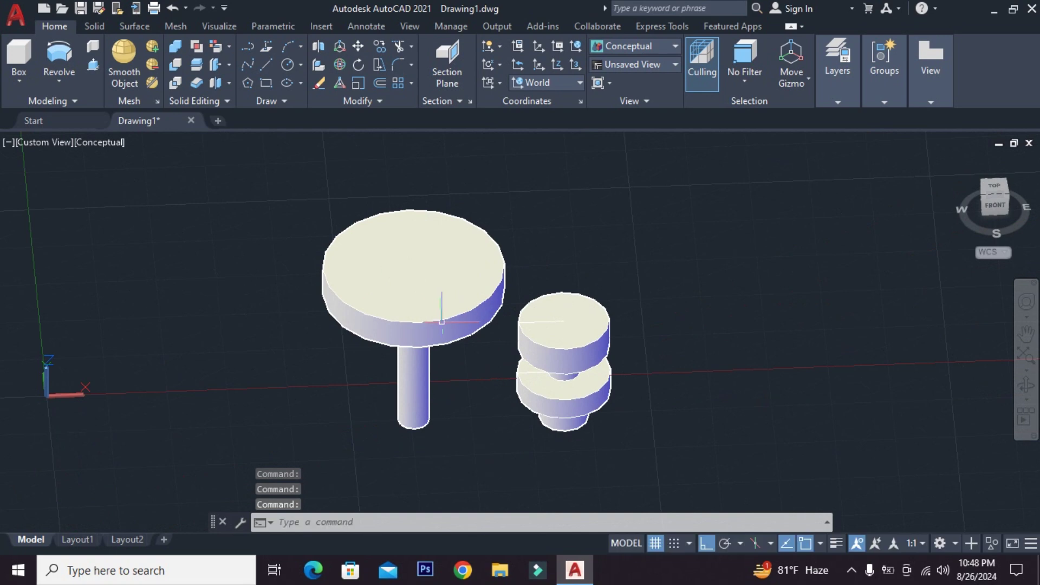
- Switch the background grid off and pan the two solids lower in the view
scroll(466, 336, "down", 3)
scroll(598, 348, "up", 2)
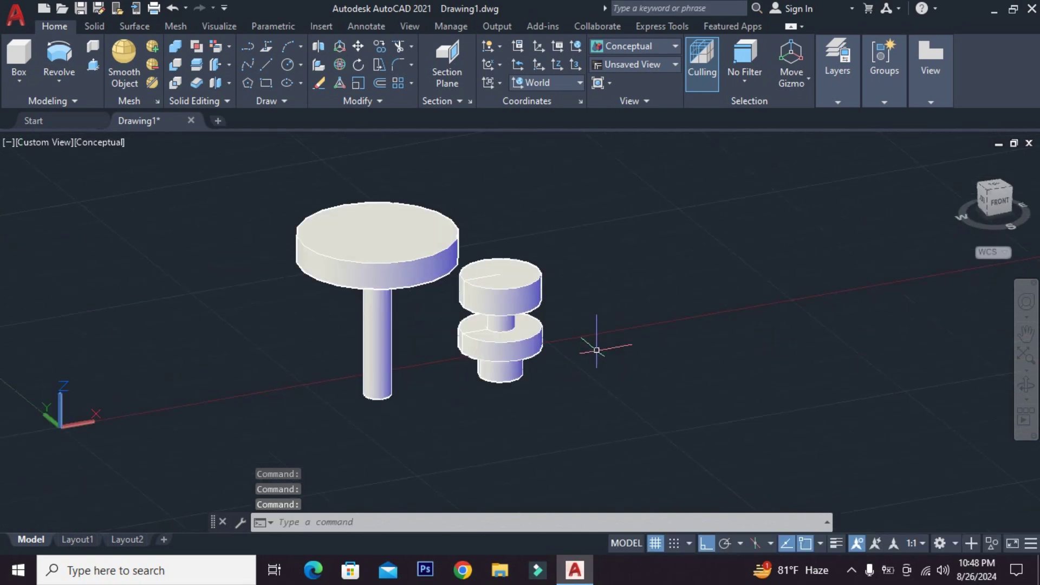
scroll(580, 383, "up", 1)
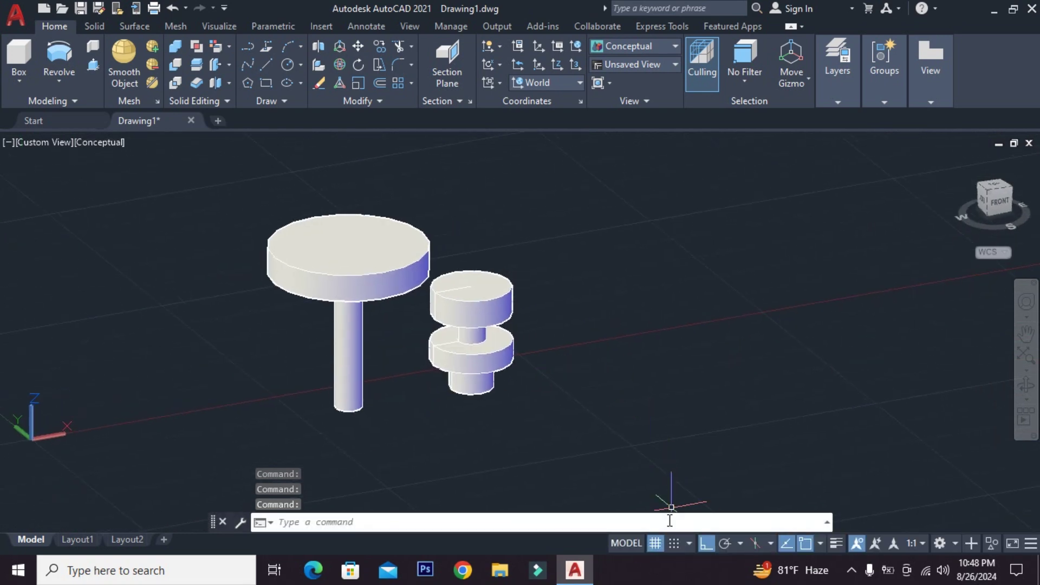
left_click(656, 544)
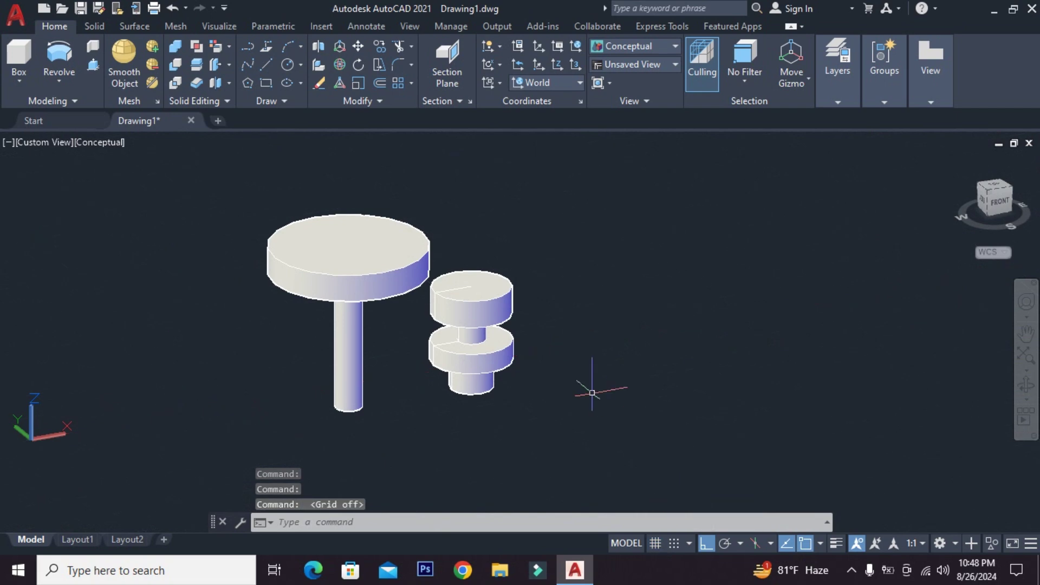
middle_click_drag(570, 309, 571, 336)
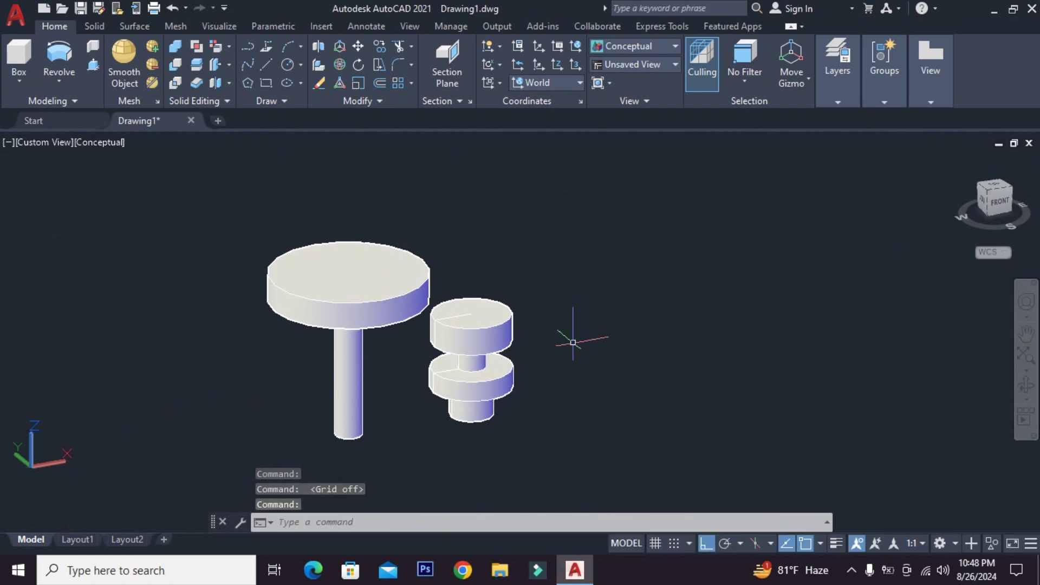